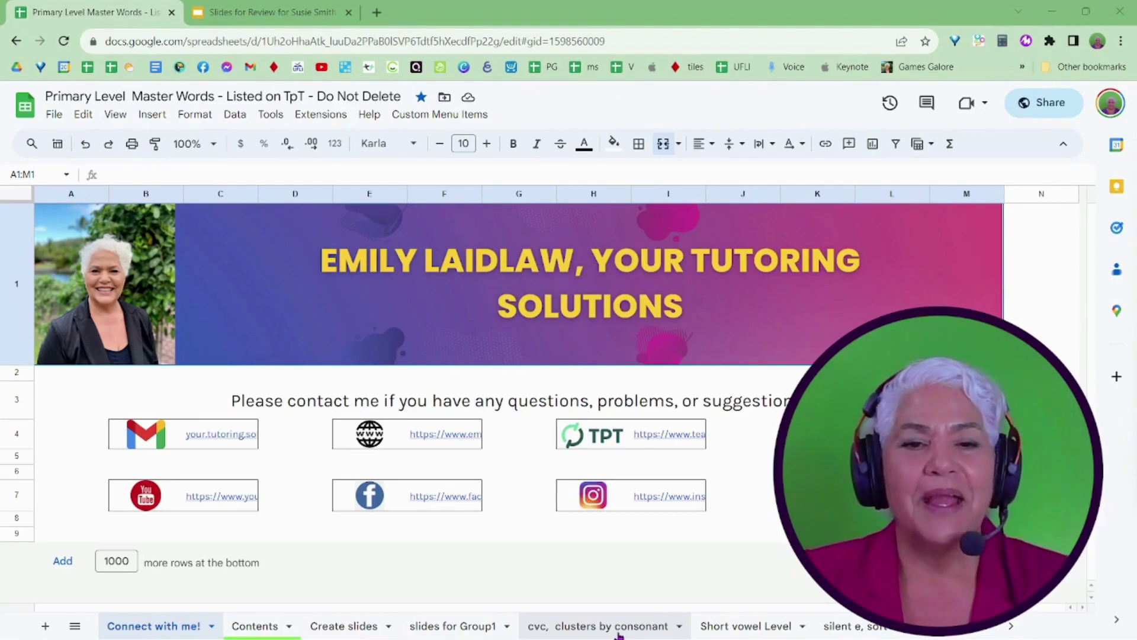
Examine the word lists in the "cvc, clusters by consonant" sheet and across the columns of the Short vowel Level sheet.
left_click(610, 626)
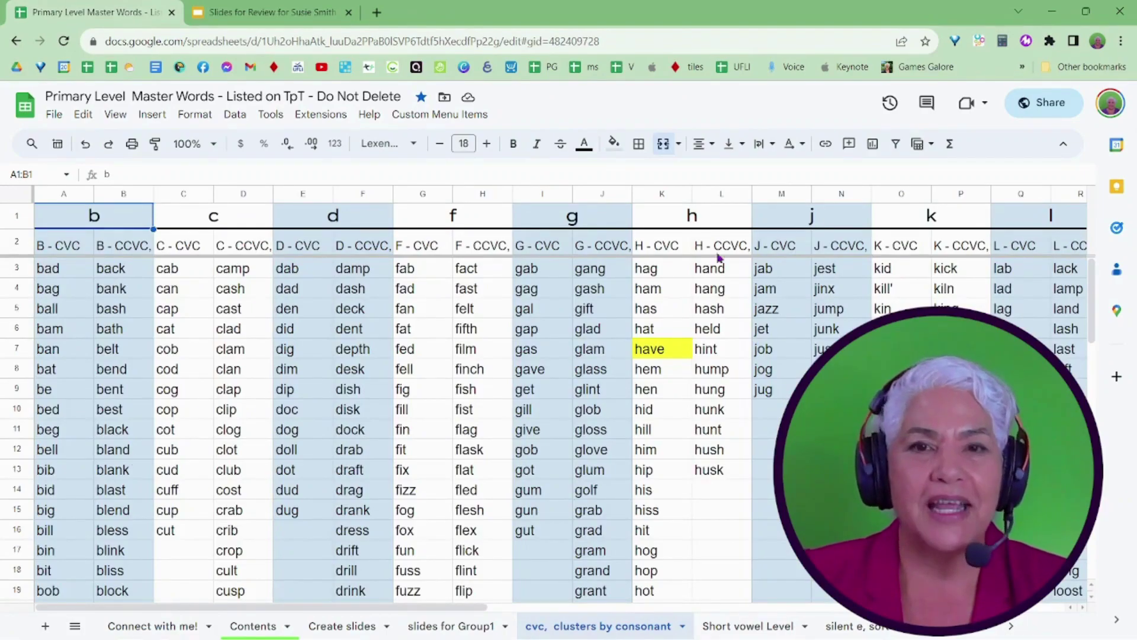
left_click(747, 628)
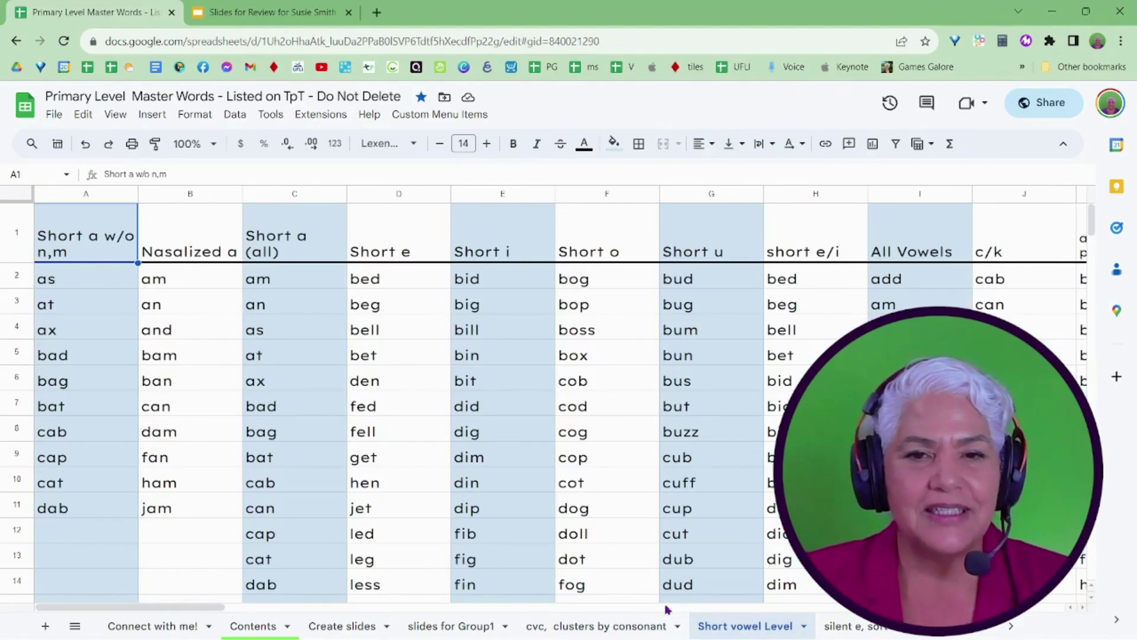
left_click_drag(185, 605, 342, 608)
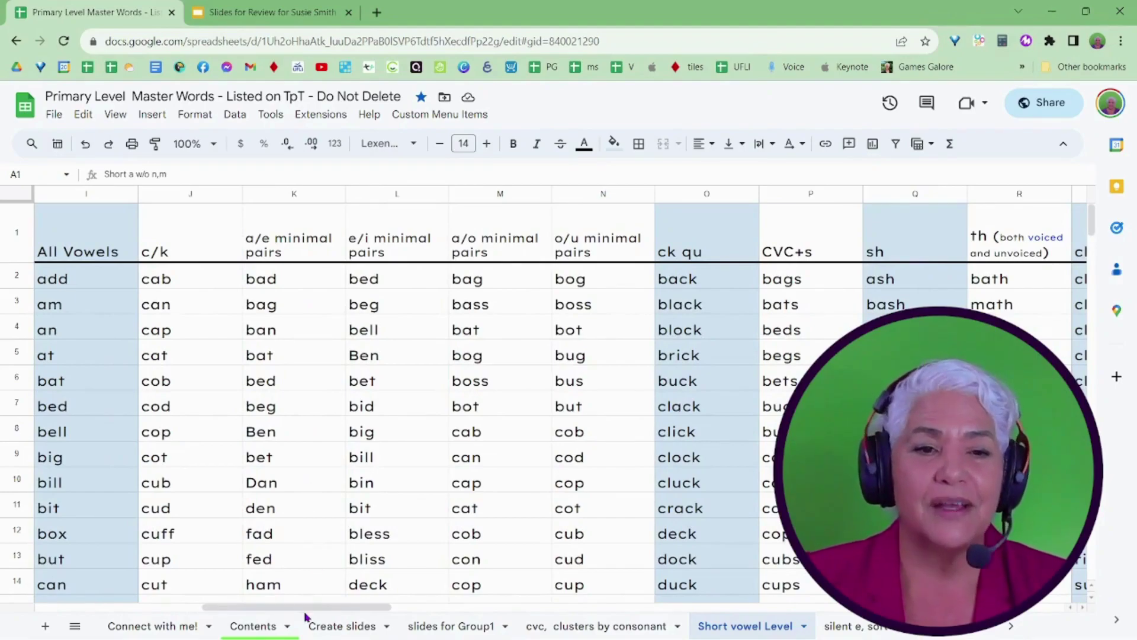
left_click_drag(319, 613, 806, 615)
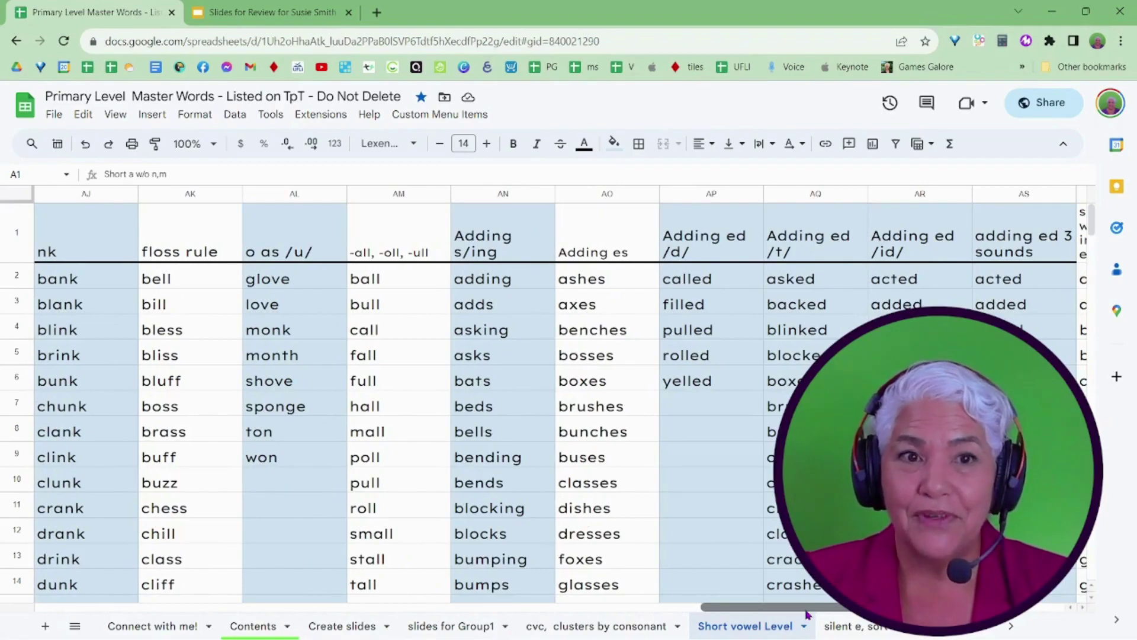
left_click_drag(806, 615, 438, 600)
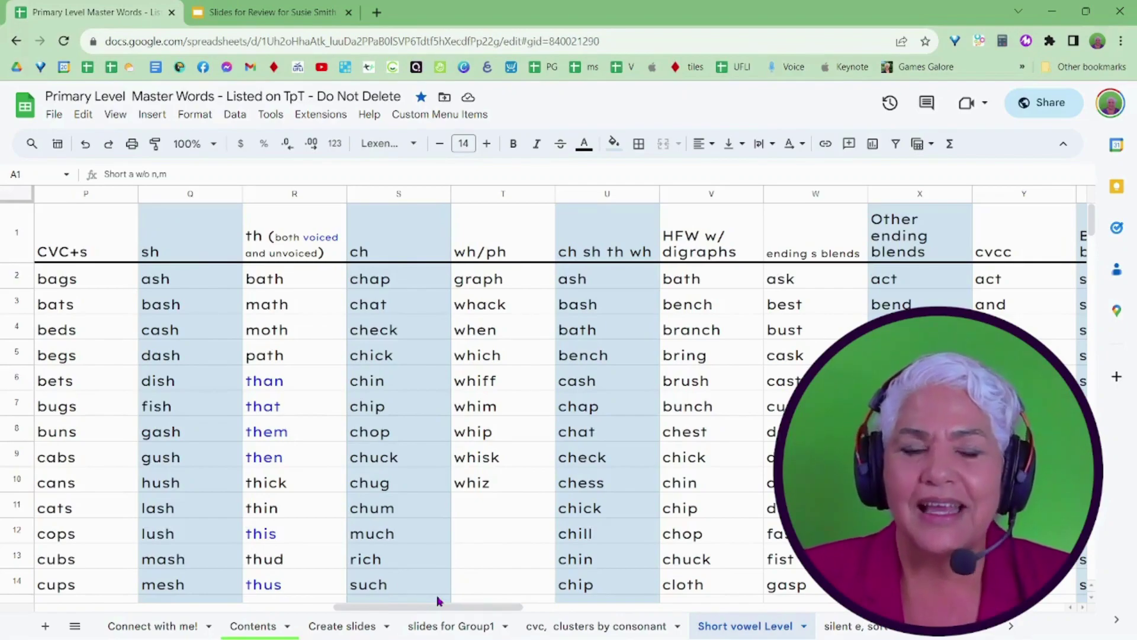
Search the Contents sheet for "soft".
left_click(244, 631)
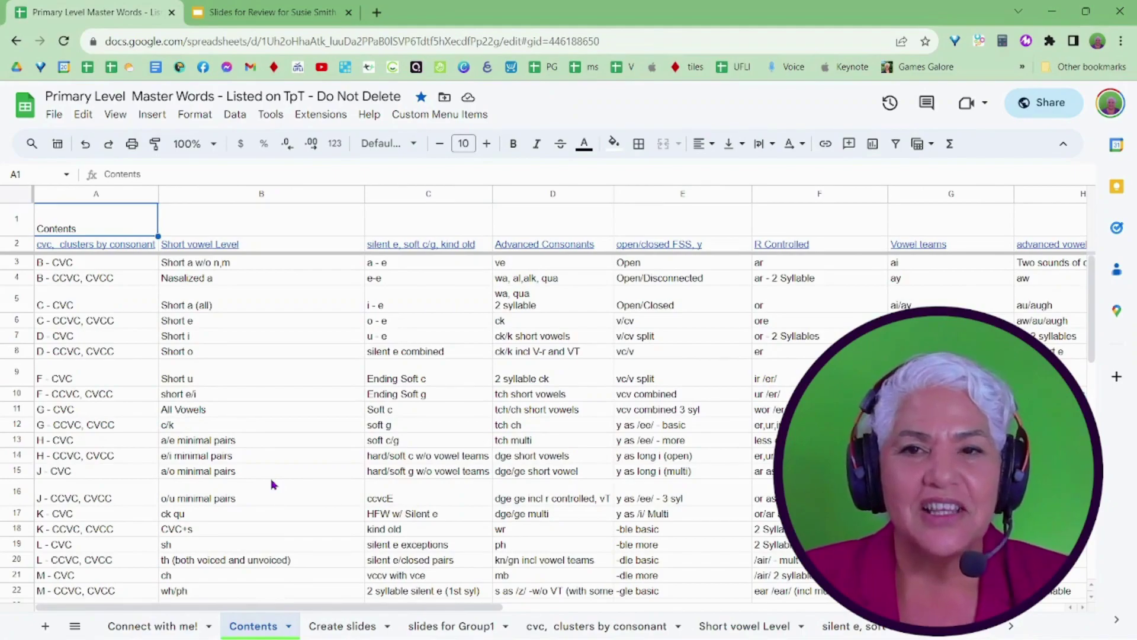
left_click(471, 311)
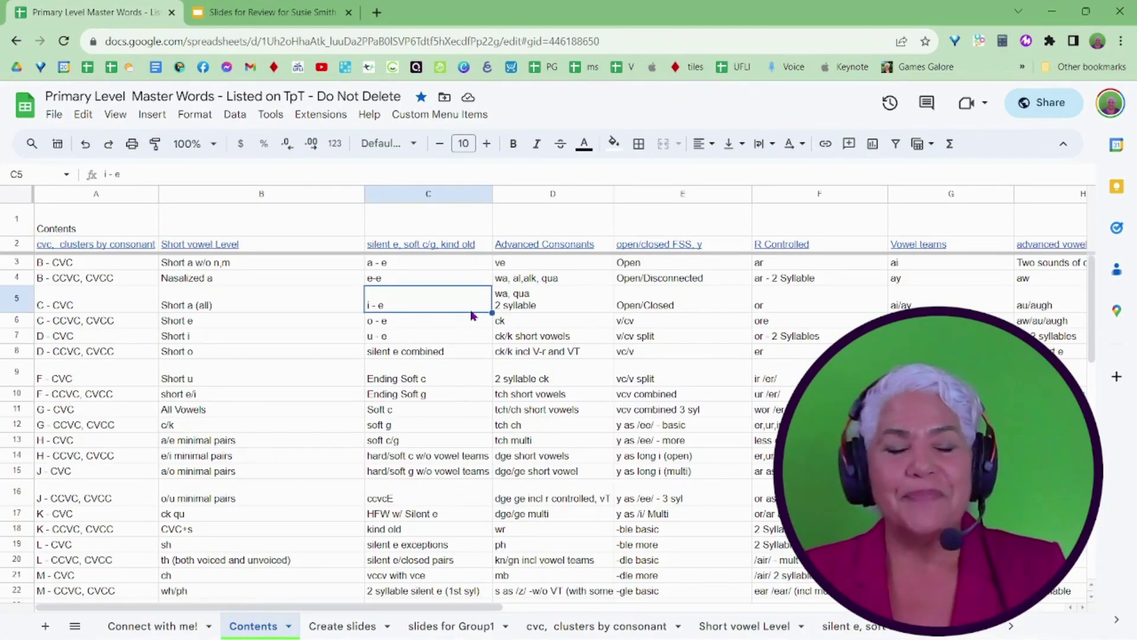
key("ctrl+f")
type("soft")
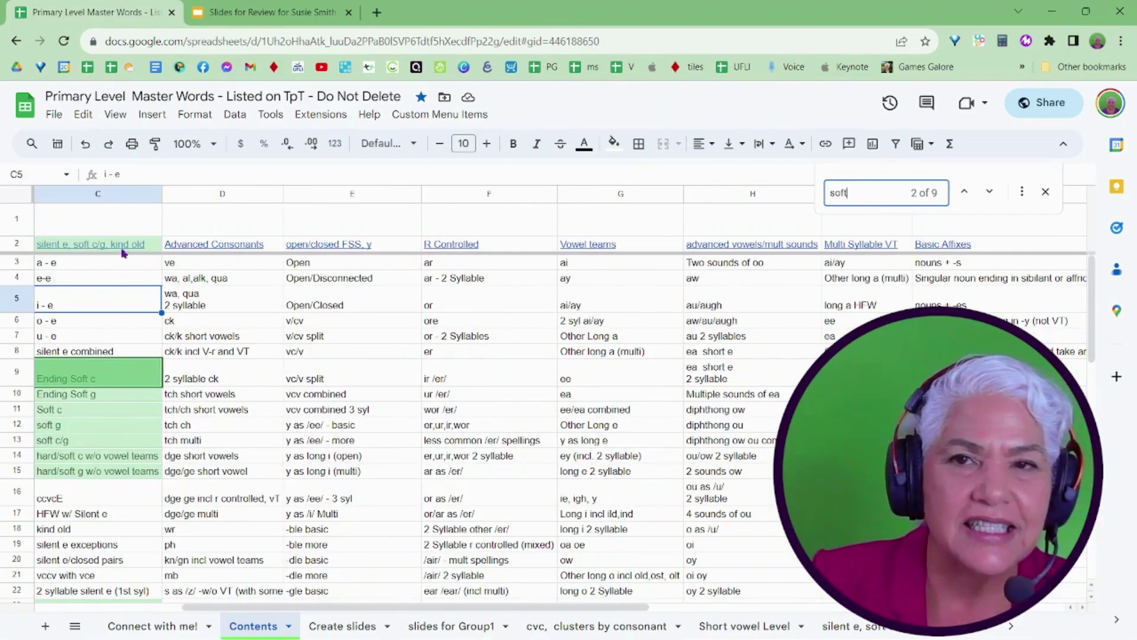
left_click(441, 608)
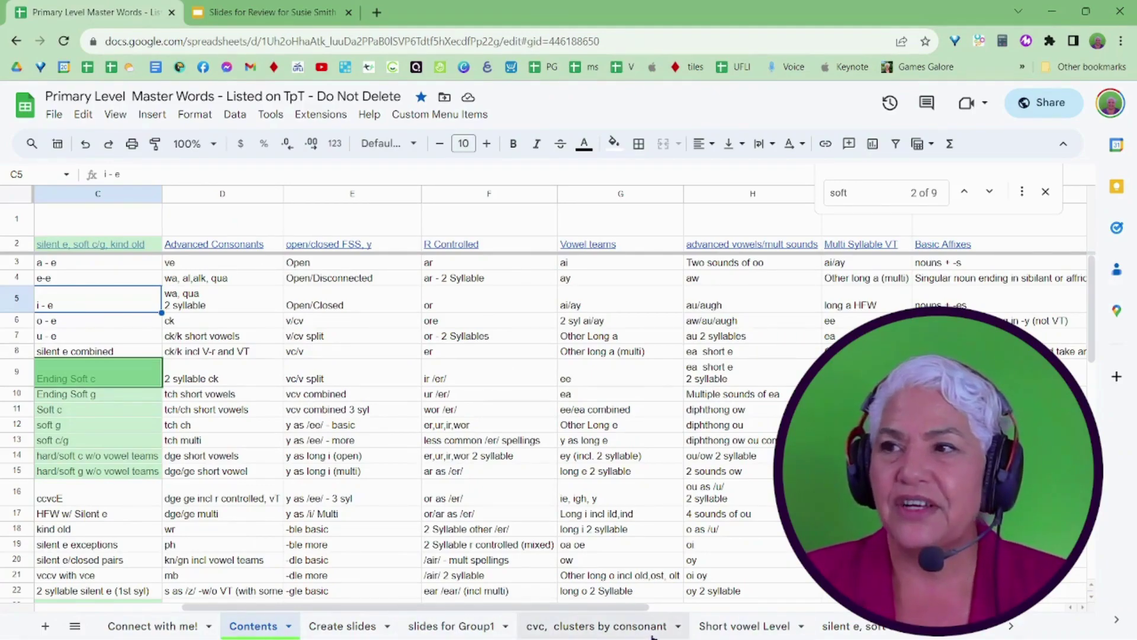
Look through the list of sheets, and follow the Contents link to the "silent e, soft c/g, kind old" sheet.
left_click(74, 628)
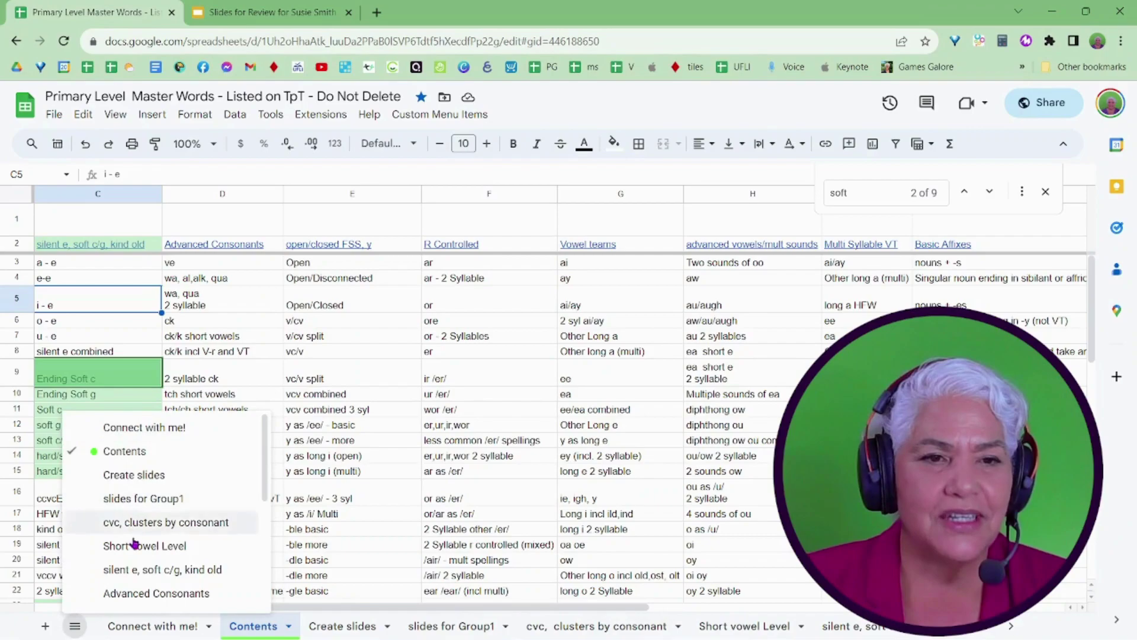
scroll(136, 551, "down", 5)
scroll(136, 551, "up", 5)
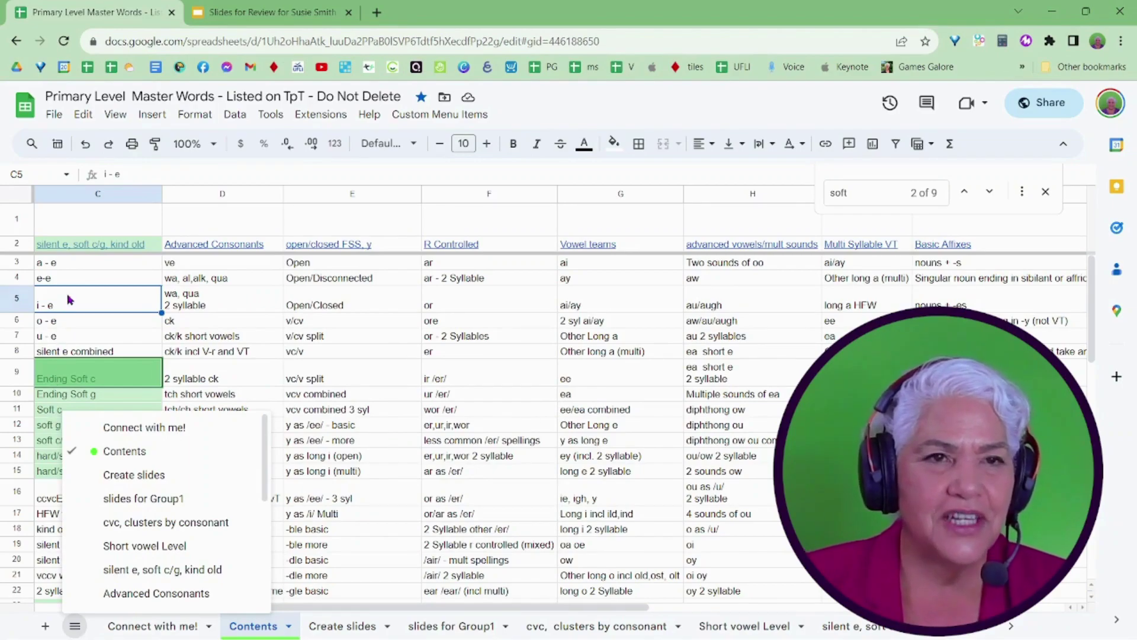
left_click(102, 246)
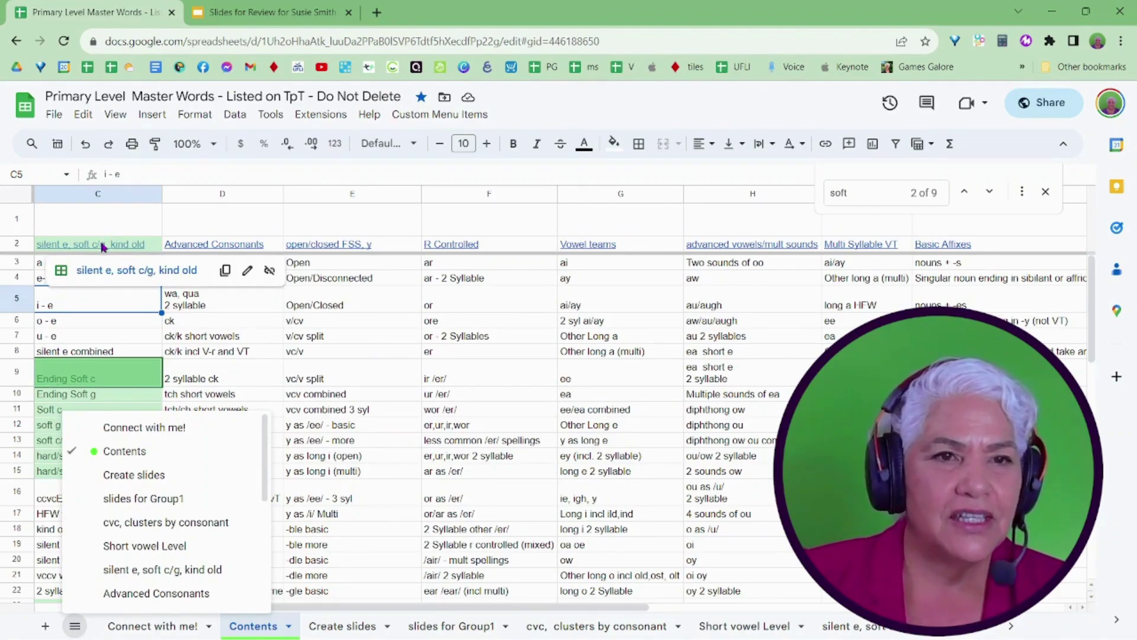
left_click(109, 275)
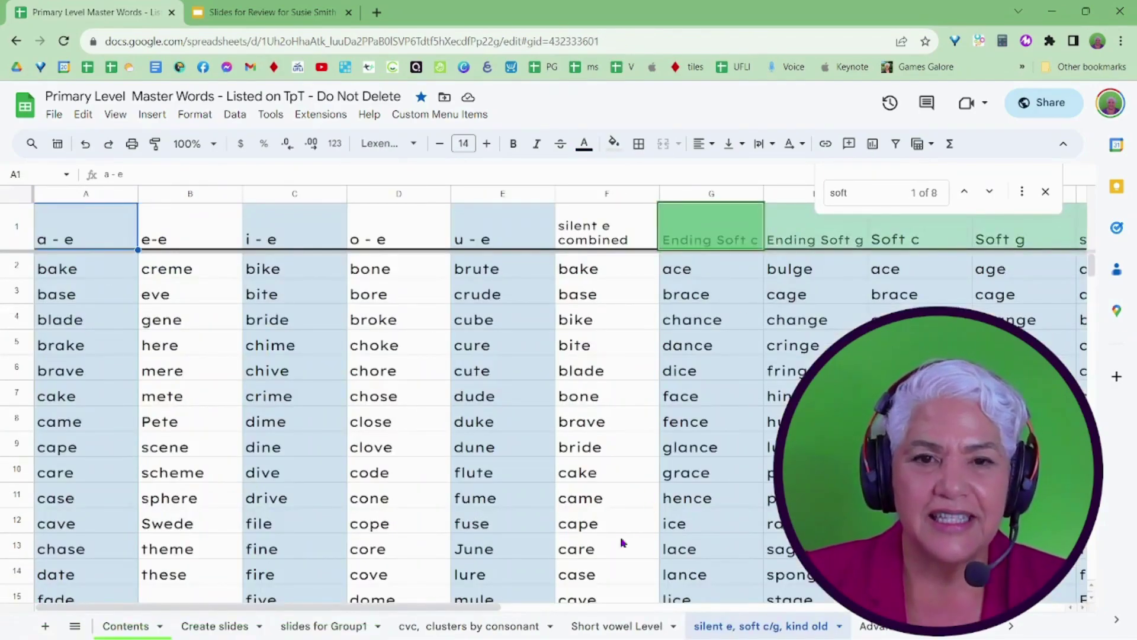
Examine the soft c/g, kind old and multi-syllable silent e word lists across the sheet's columns.
left_click_drag(385, 608, 521, 619)
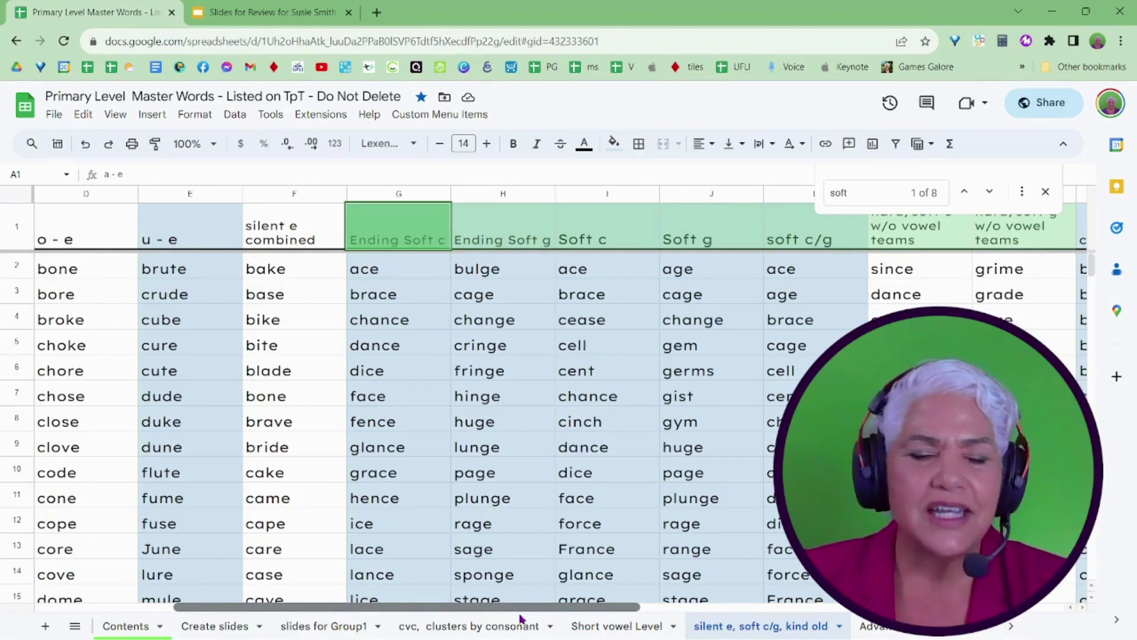
left_click_drag(520, 619, 673, 622)
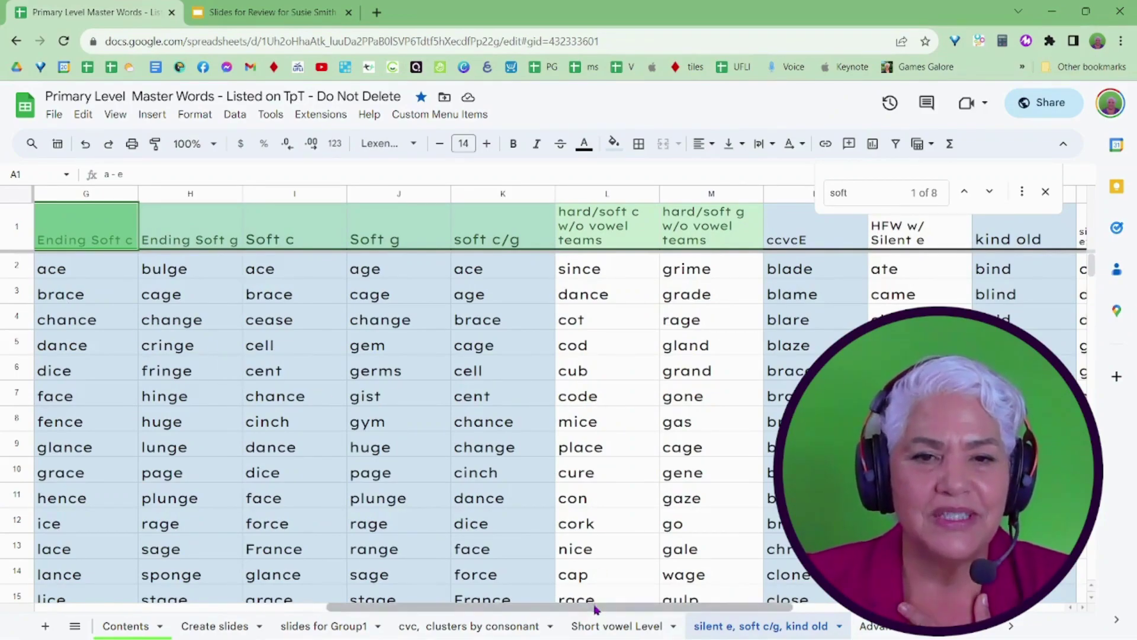
left_click_drag(608, 608, 879, 608)
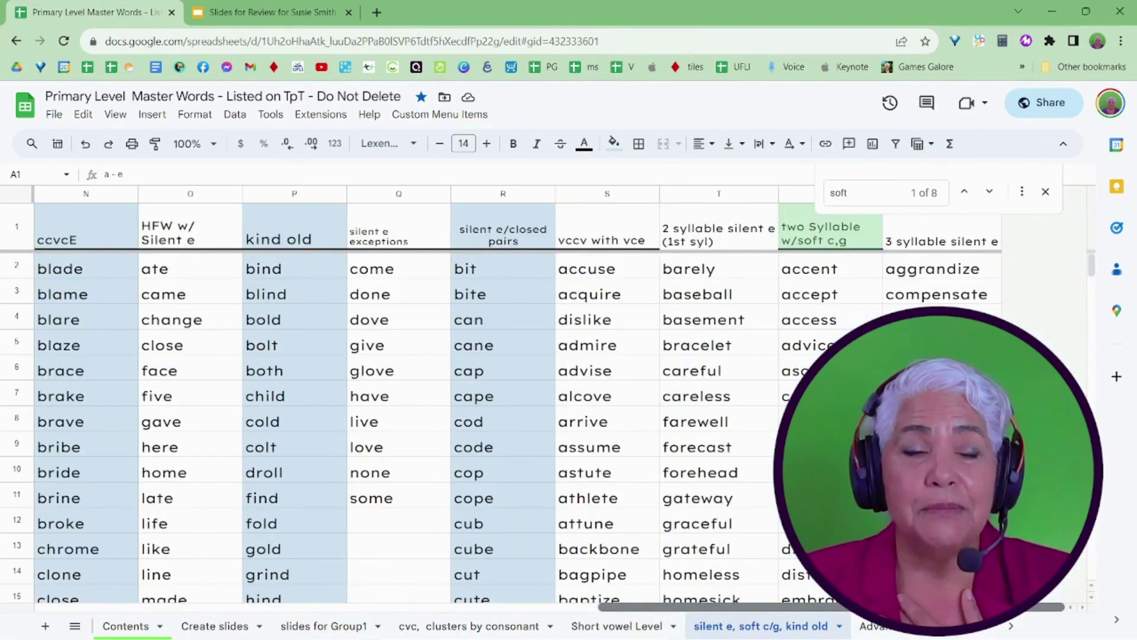
left_click_drag(879, 608, 366, 617)
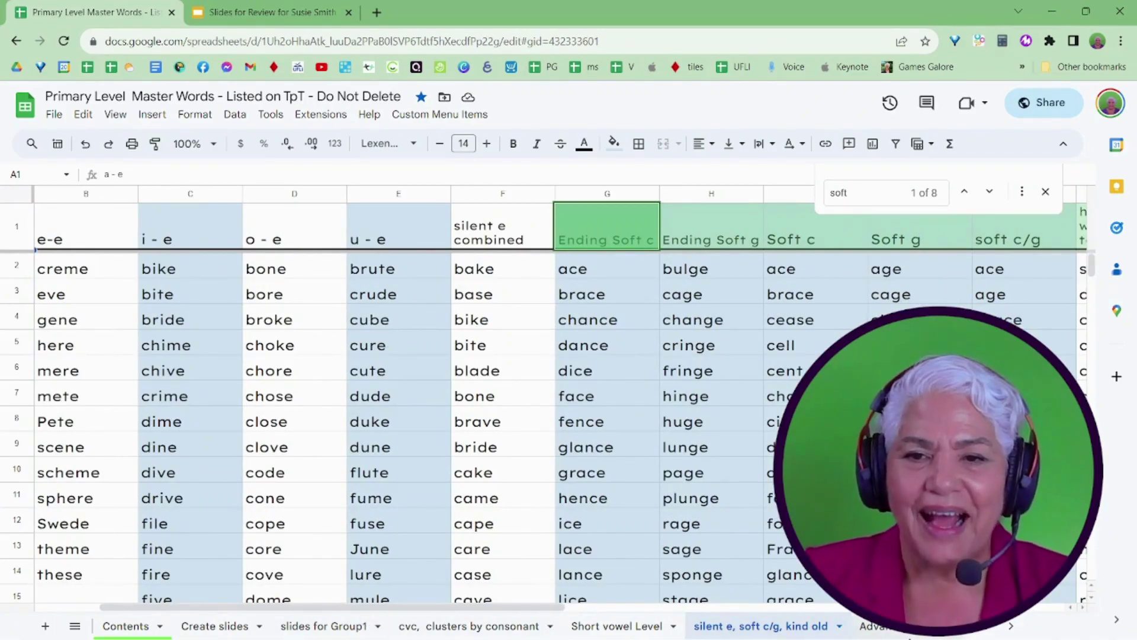
Examine the word lists in the Advanced Consonants sheet through to the 2-syllable Advanced column.
left_click(890, 632)
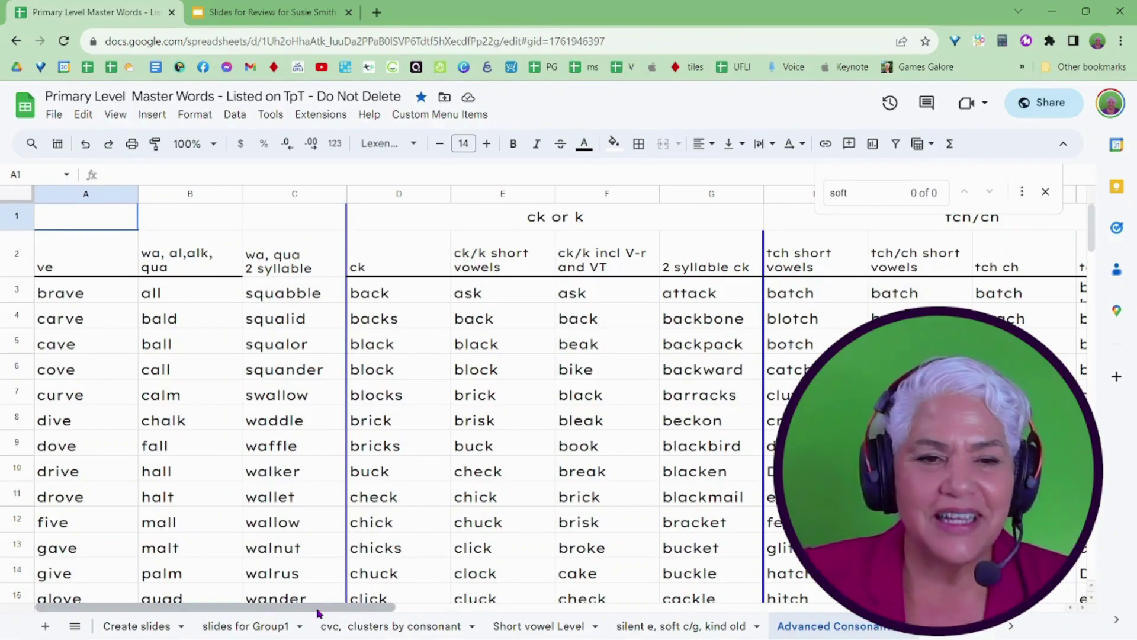
left_click_drag(318, 611, 994, 632)
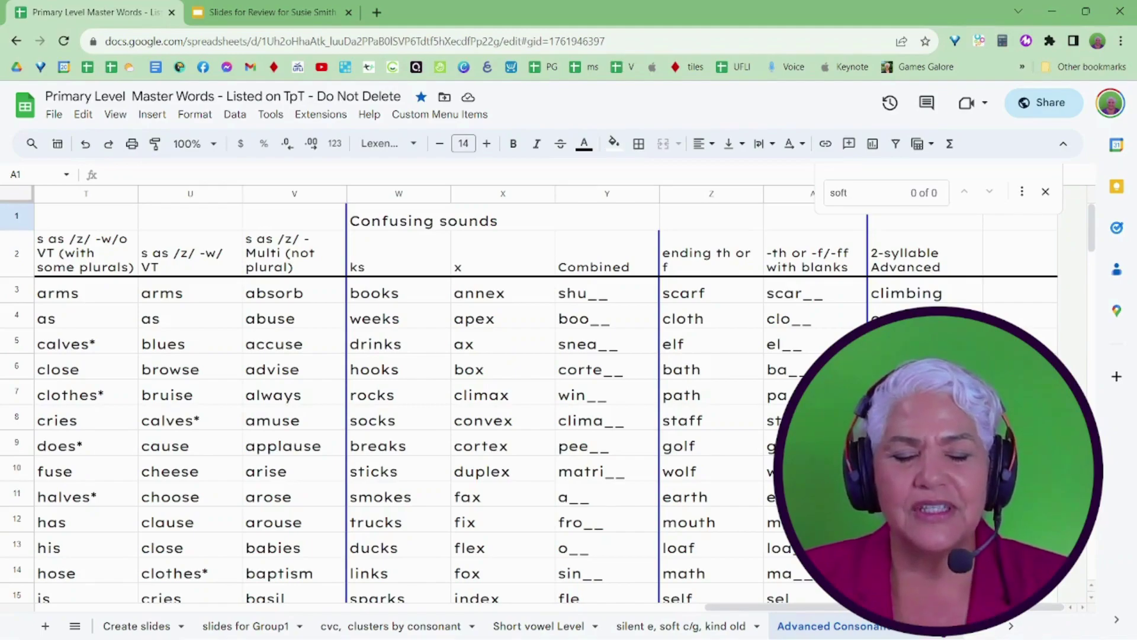
View the word lists in the Grammar/POS, Common HFW Lists and Words by category sheets.
left_click(1012, 629)
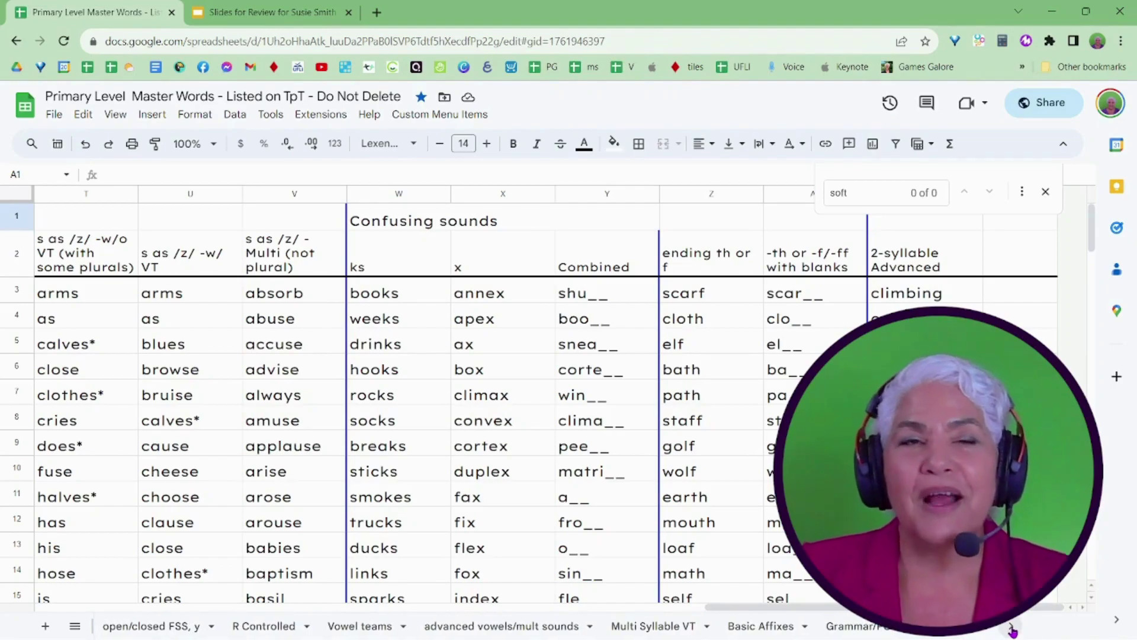
left_click(860, 633)
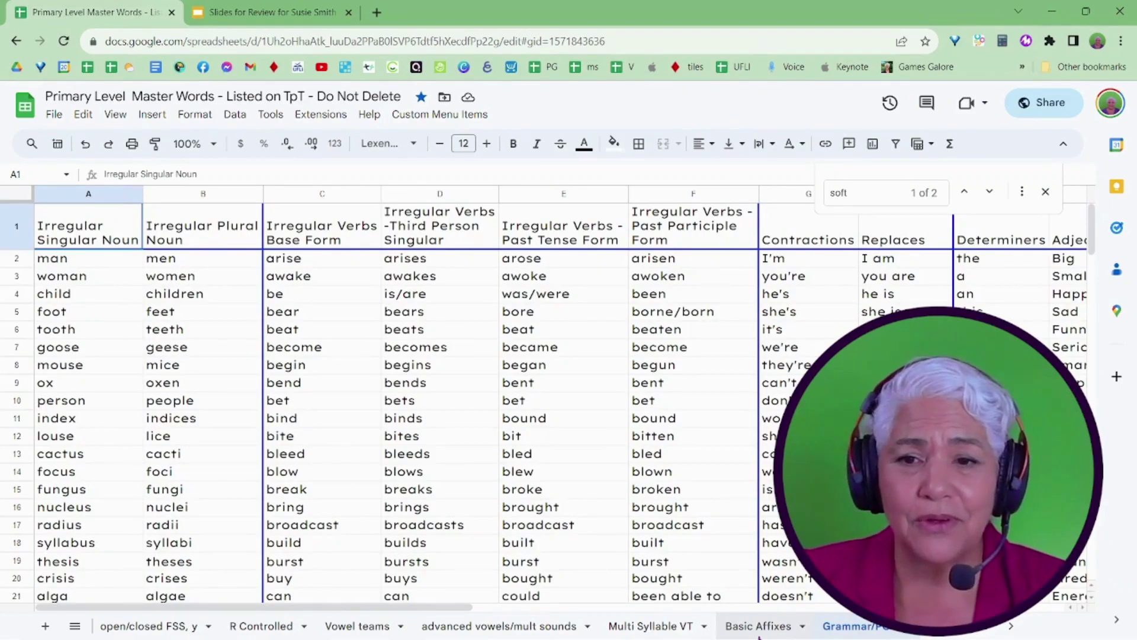
left_click(949, 636)
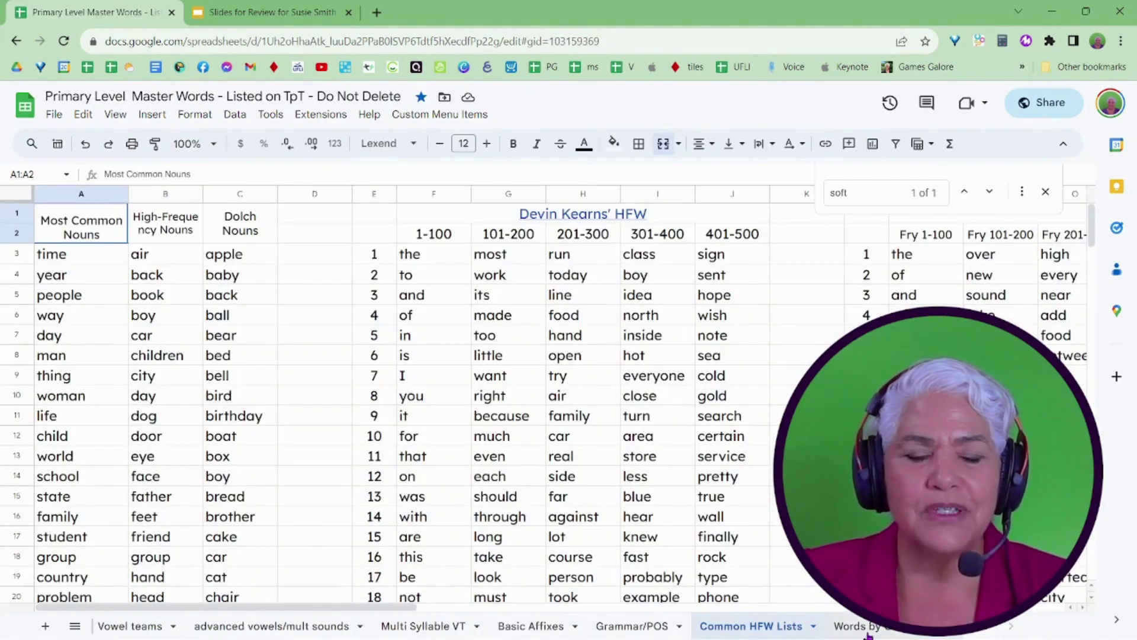
left_click(868, 629)
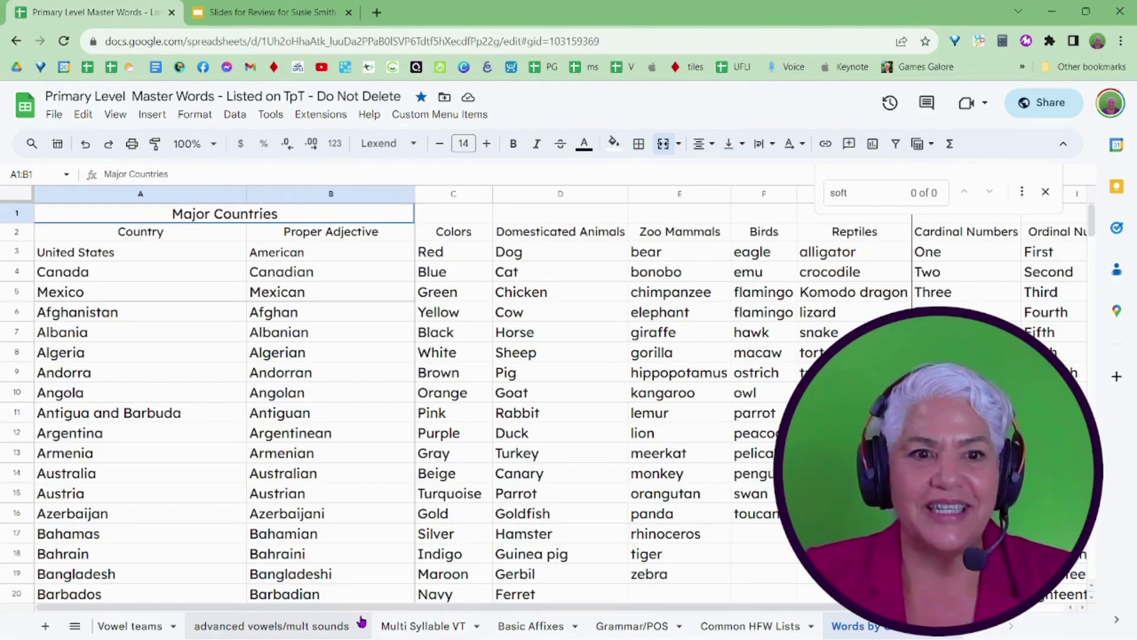
Switch to the Create slides sheet and close the search for "soft".
left_click(75, 627)
scroll(100, 587, "up", 10)
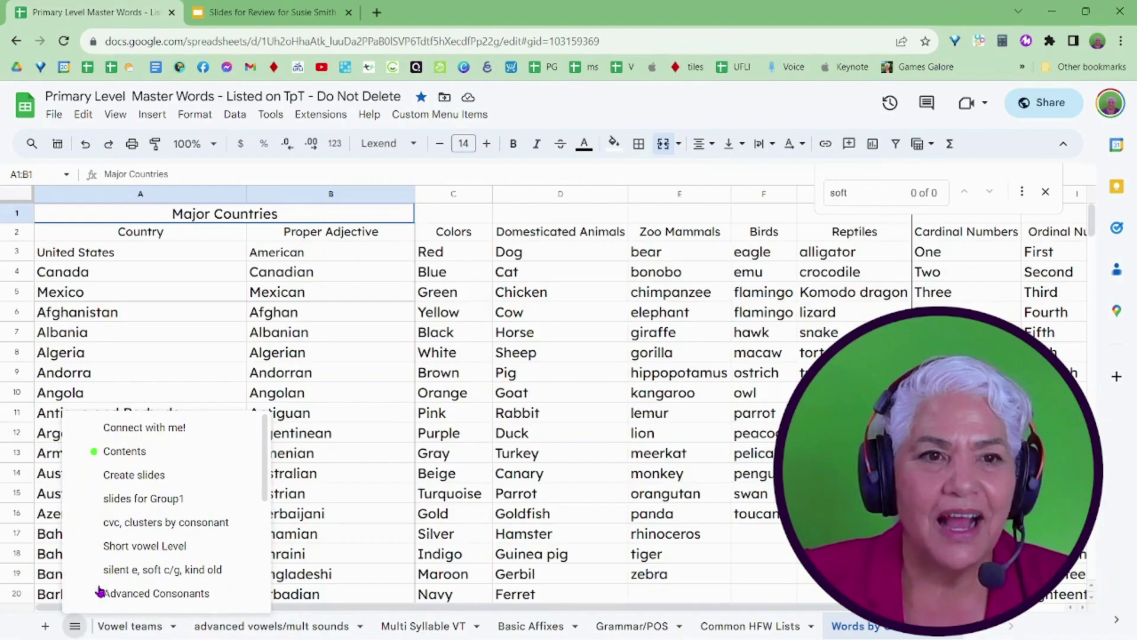
left_click(147, 480)
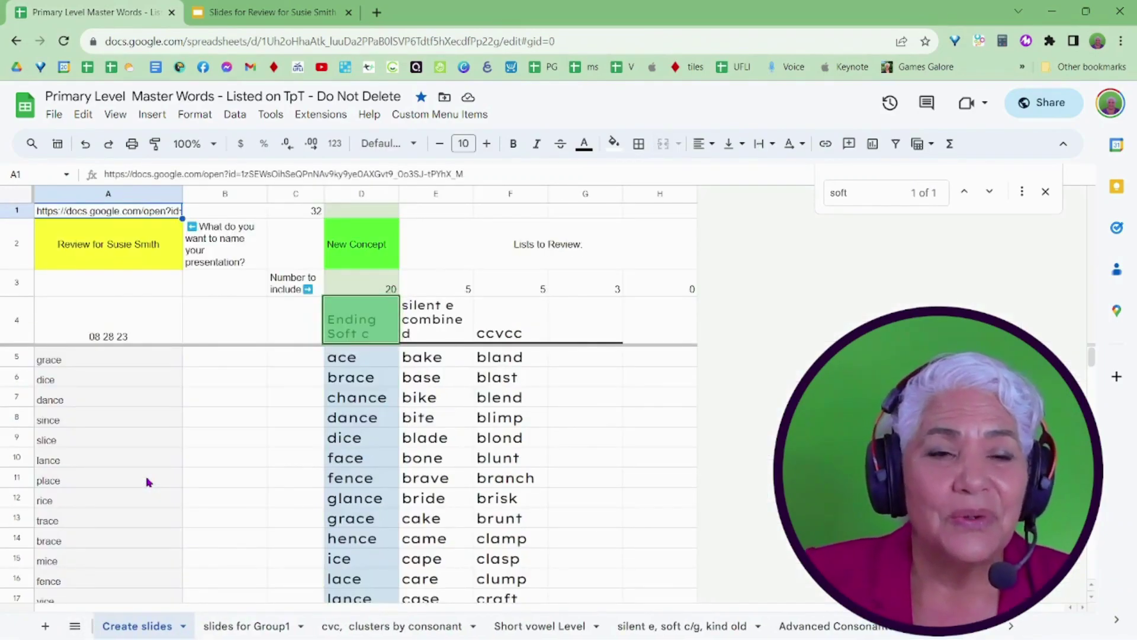
left_click(229, 465)
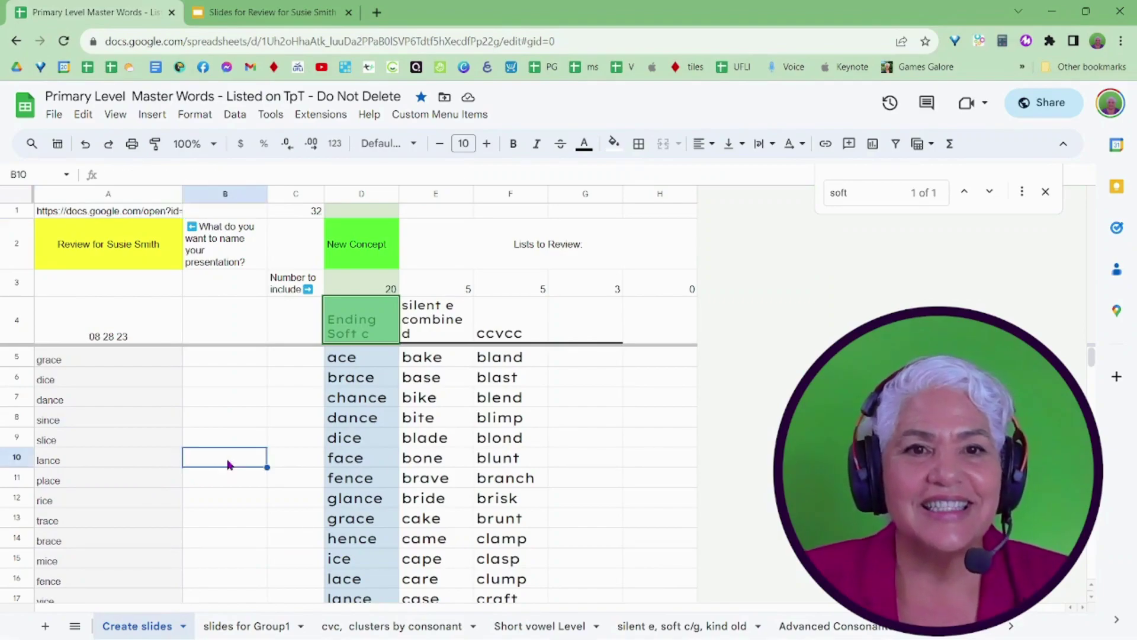
key("Escape")
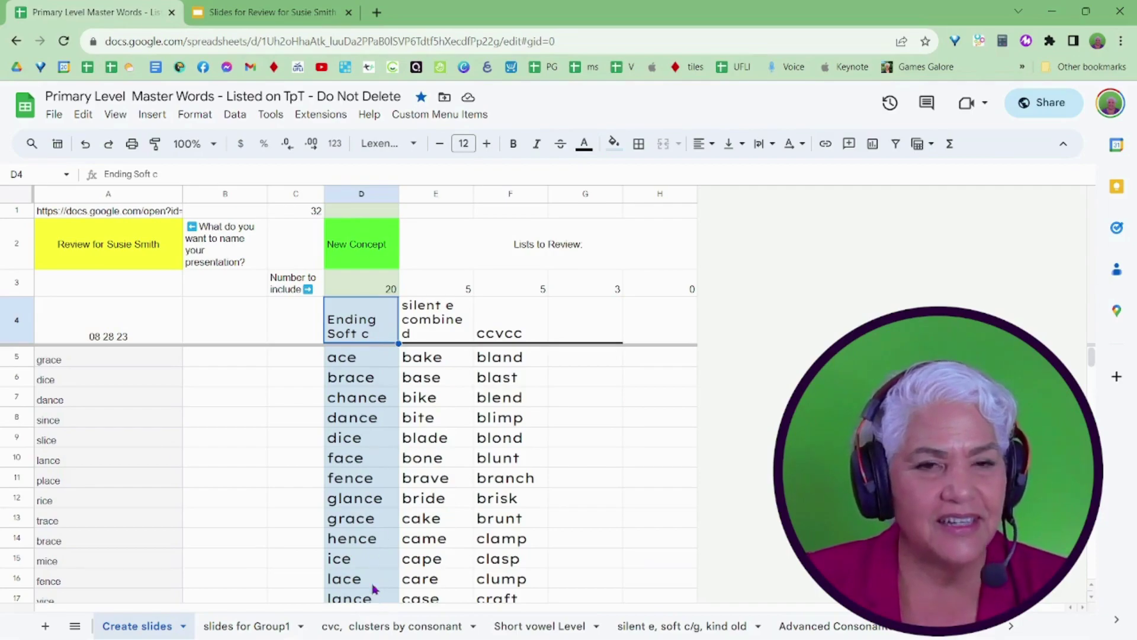
Review the new concept and review lists on the Create slides sheet, and view the custom commands for making slides.
scroll(373, 575, "down", 3)
scroll(373, 575, "up", 3)
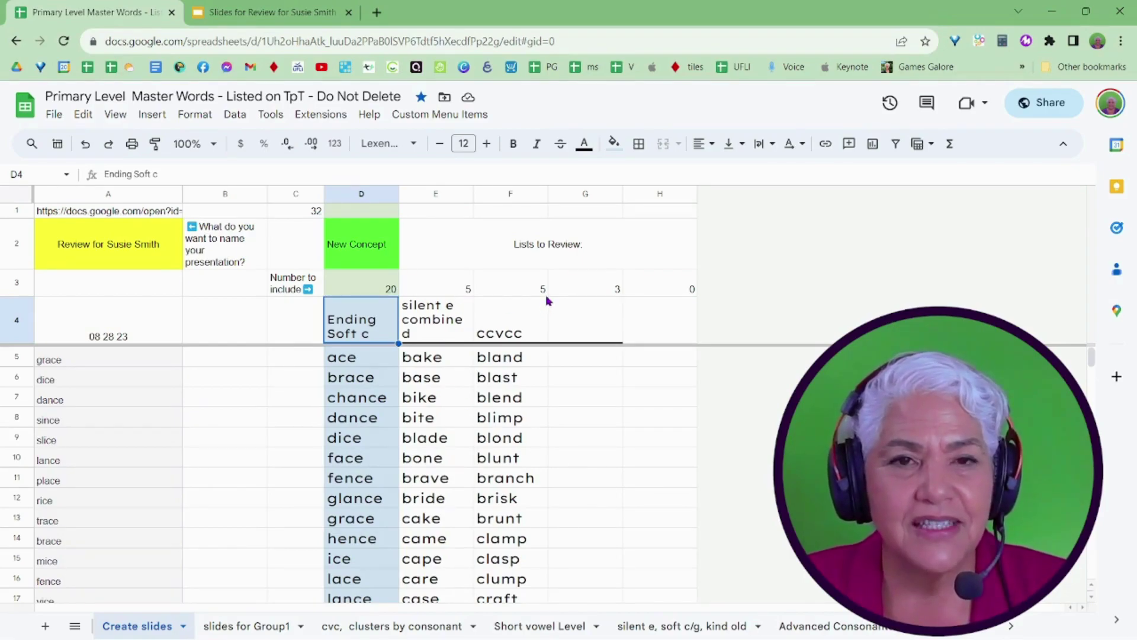
left_click(434, 121)
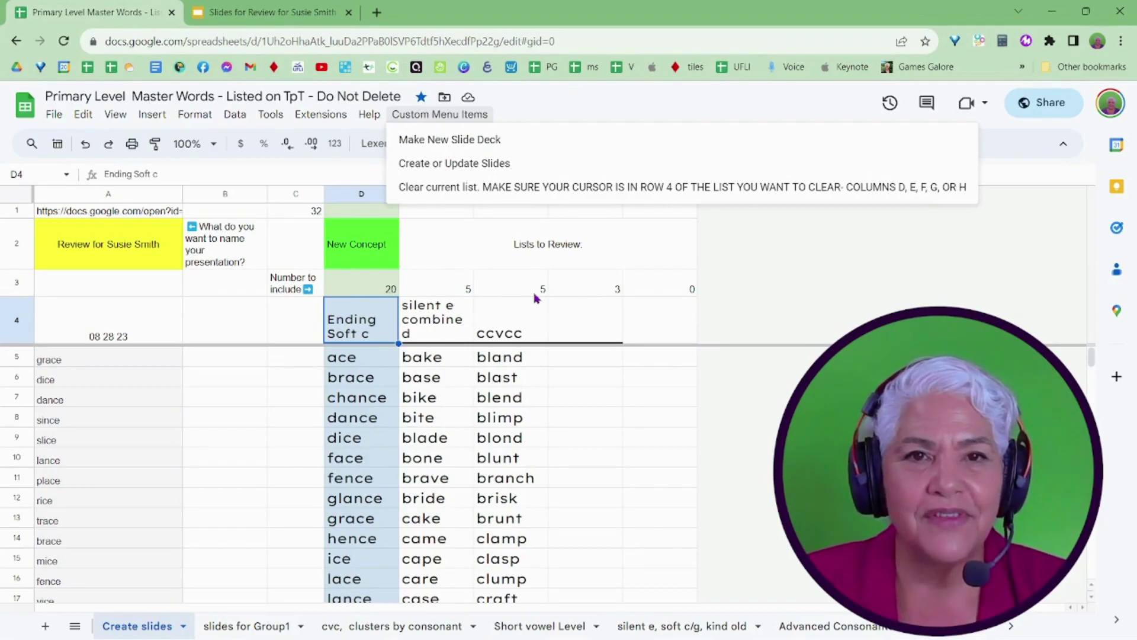
mouse_move(327, 114)
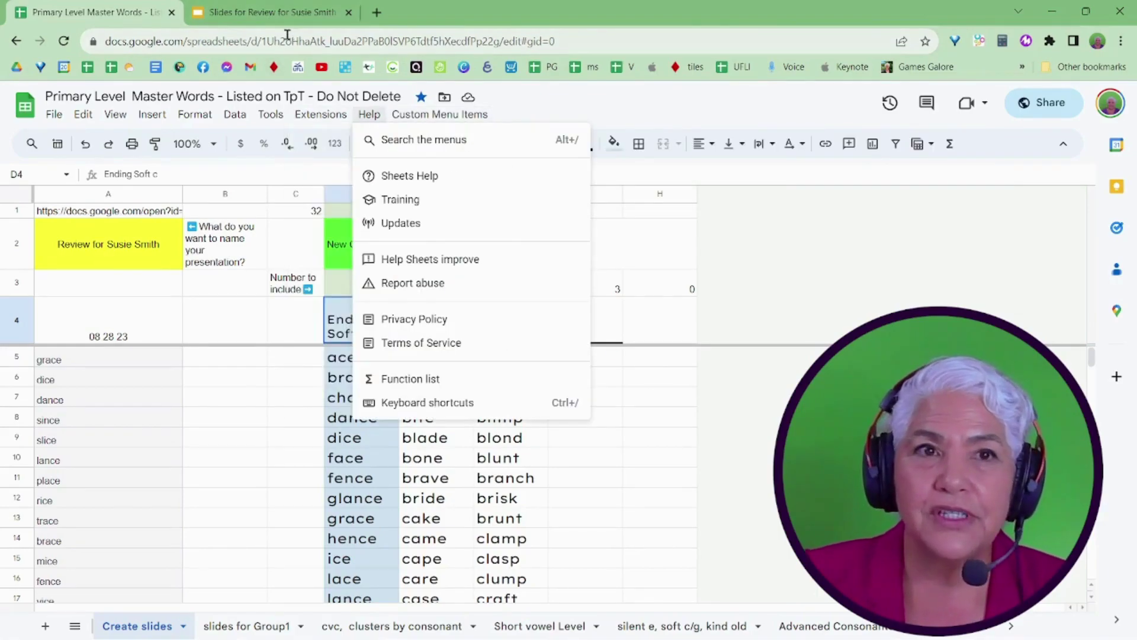
Switch to the student's review deck in Google Slides and look through its word slides.
left_click(255, 13)
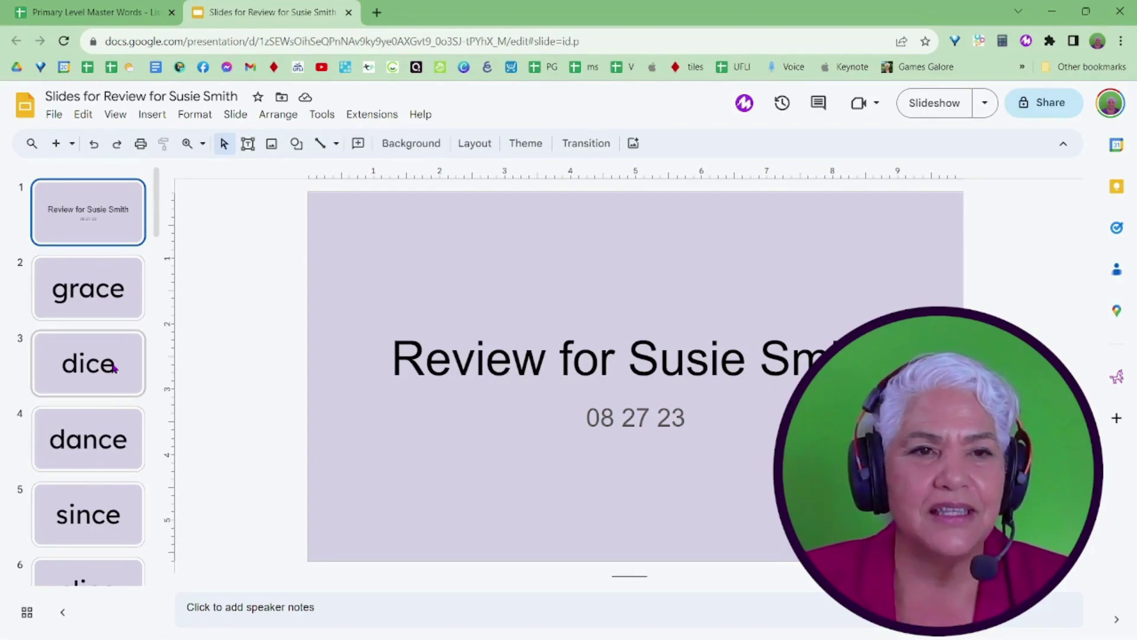
scroll(115, 368, "down", 15)
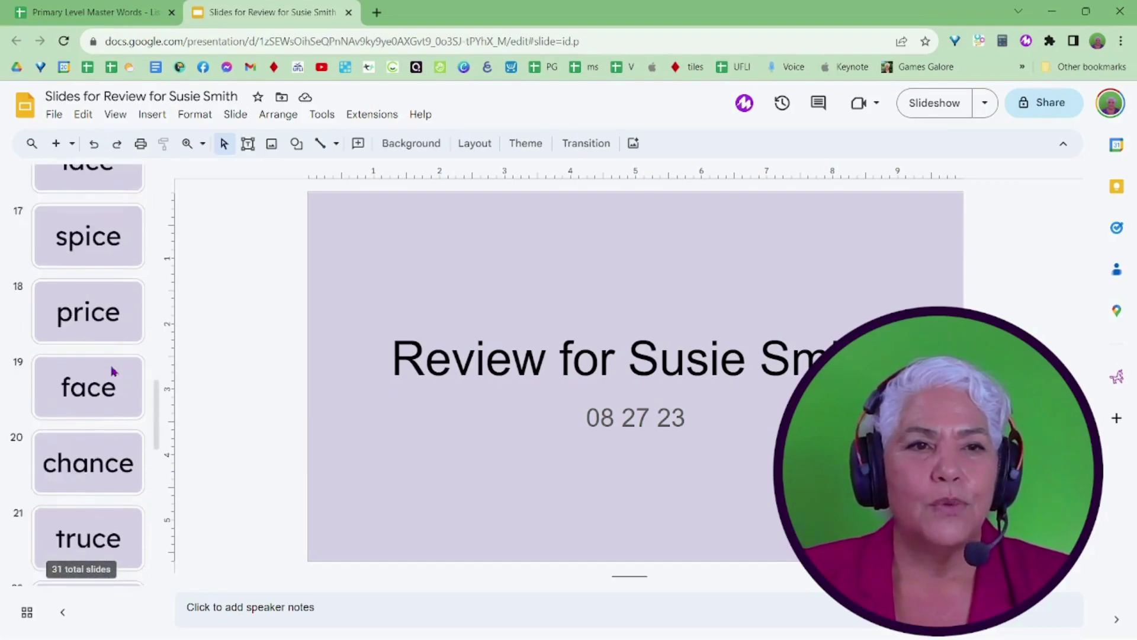
scroll(114, 370, "down", 9)
scroll(97, 324, "up", 2)
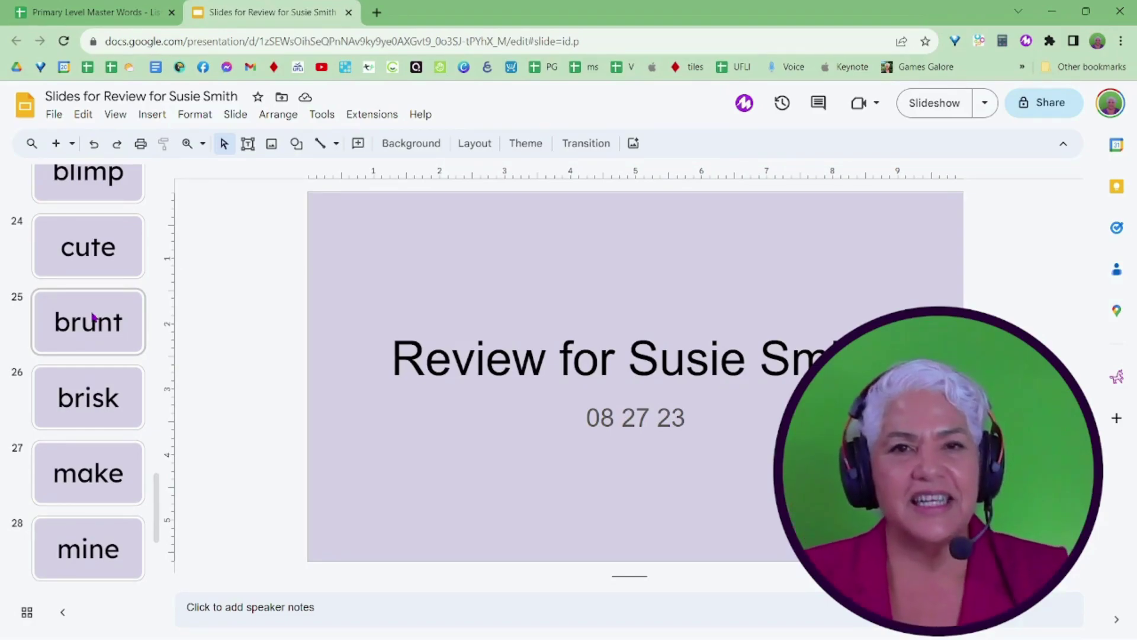
Return to the master word spreadsheet in Google Sheets and display its custom slide-creation commands.
left_click(90, 18)
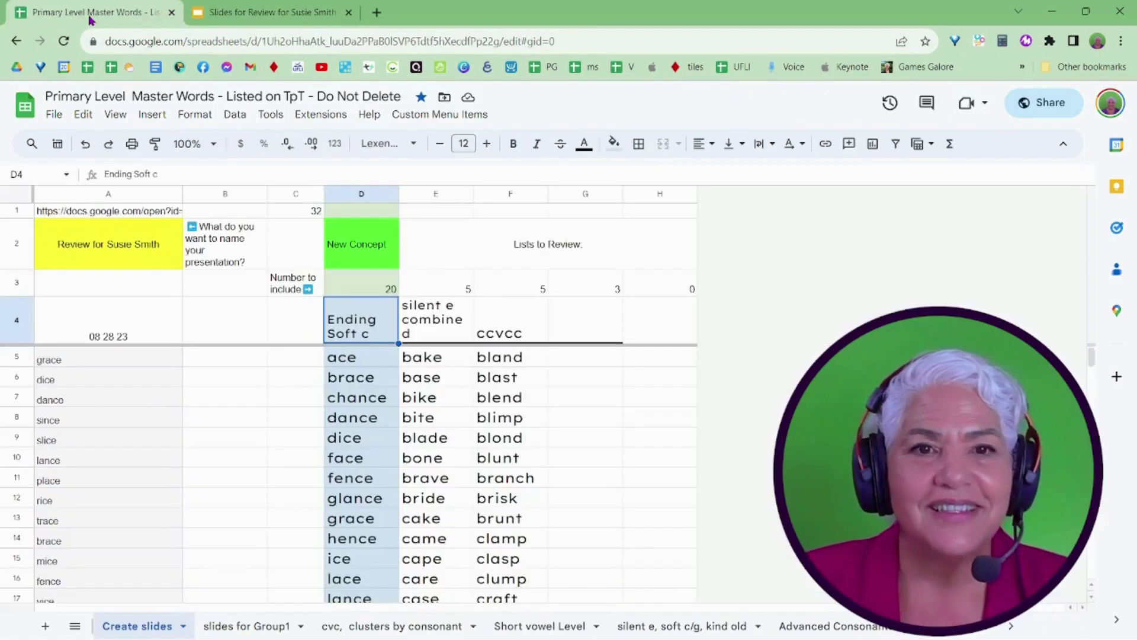
left_click(439, 115)
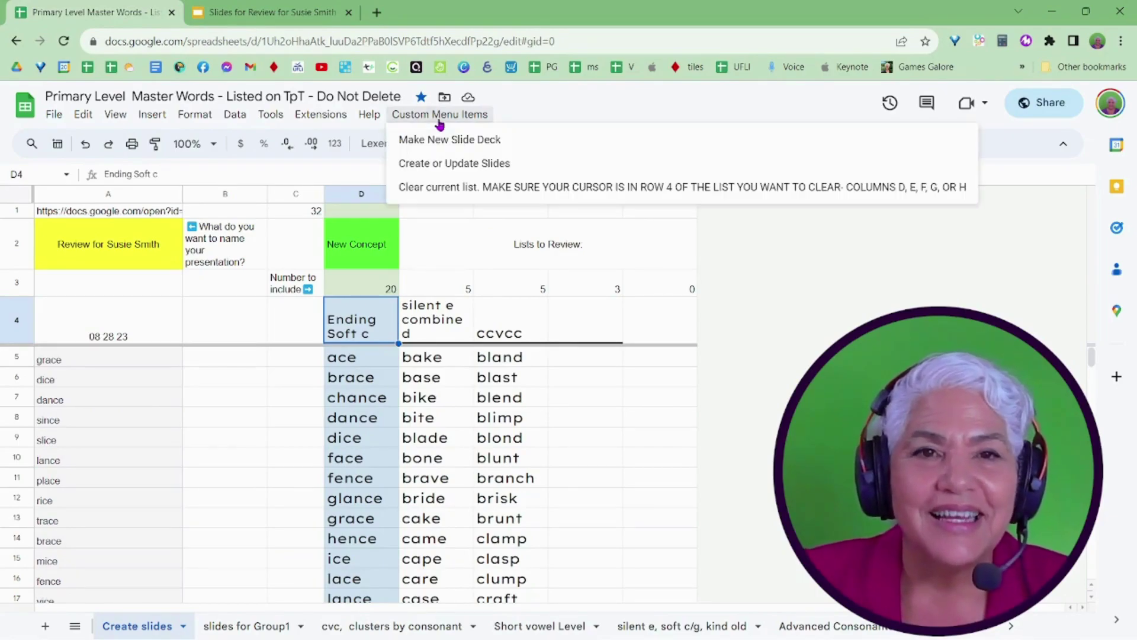
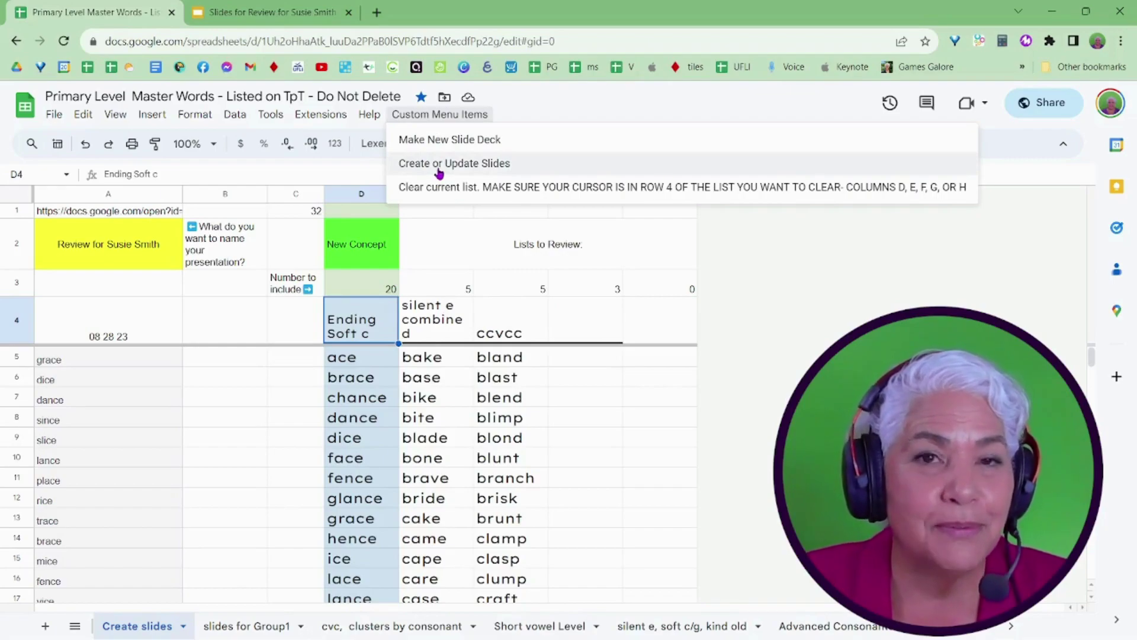
Run Create or Update Slides from the Create slides sheet, and look through the word slides in the student's review deck in Google Slides.
left_click(438, 167)
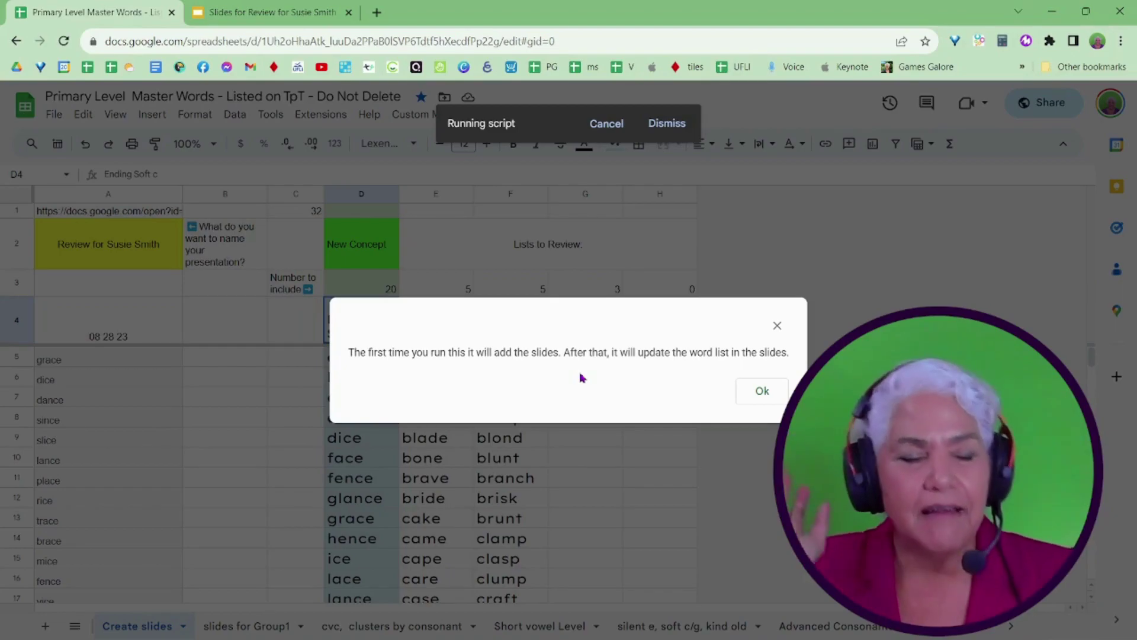
left_click(761, 397)
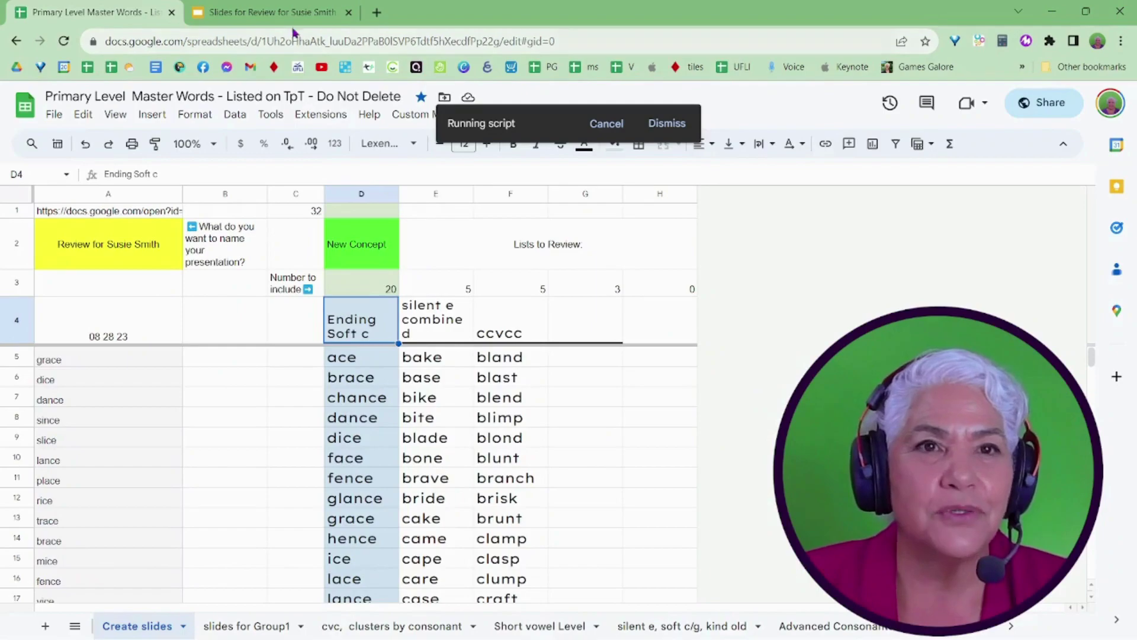
left_click(291, 15)
scroll(135, 309, "up", 5)
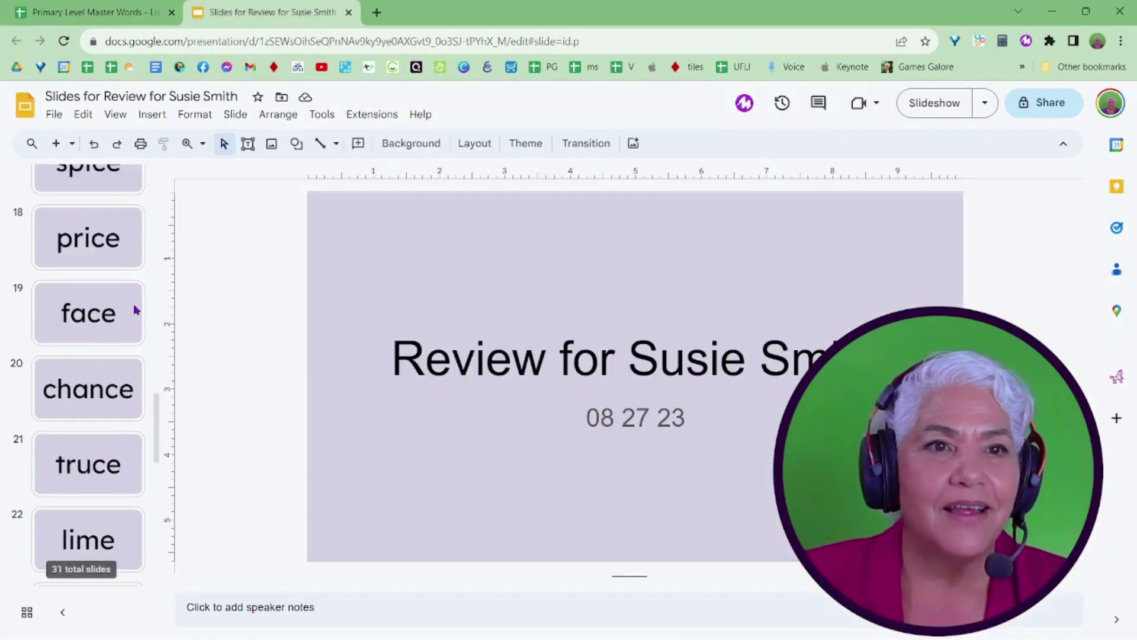
scroll(135, 309, "up", 15)
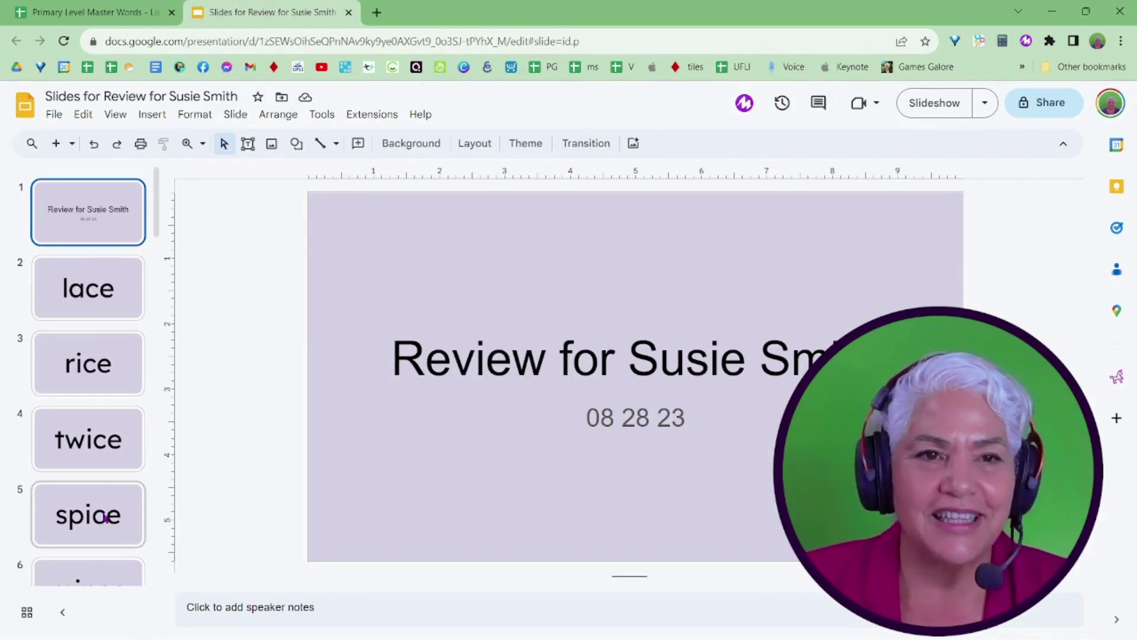
scroll(103, 521, "down", 12)
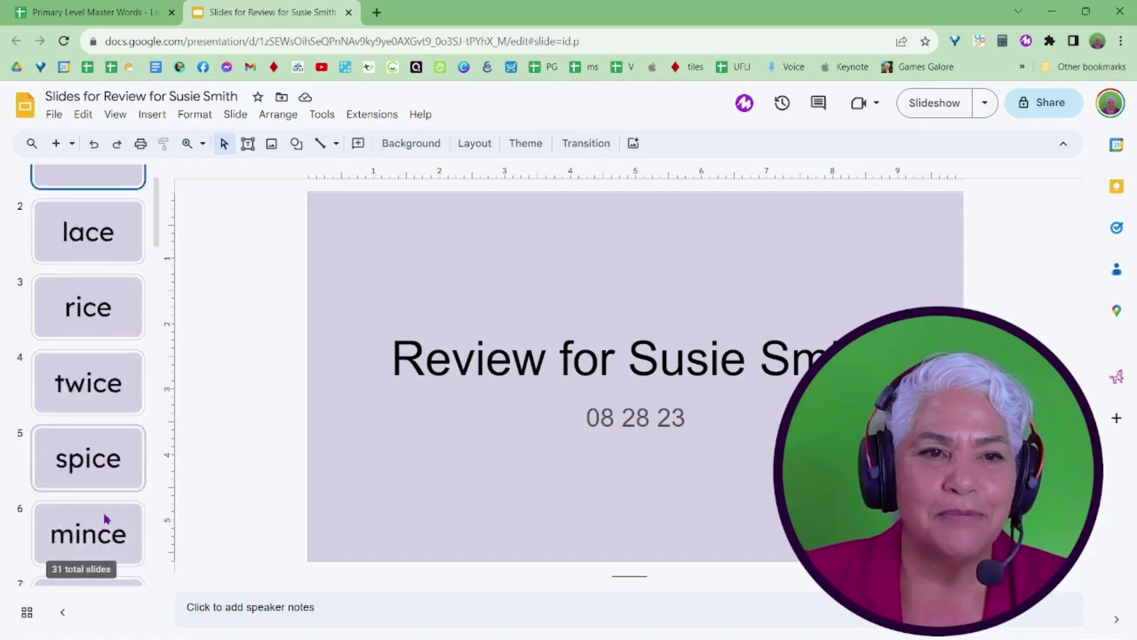
scroll(98, 450, "up", 12)
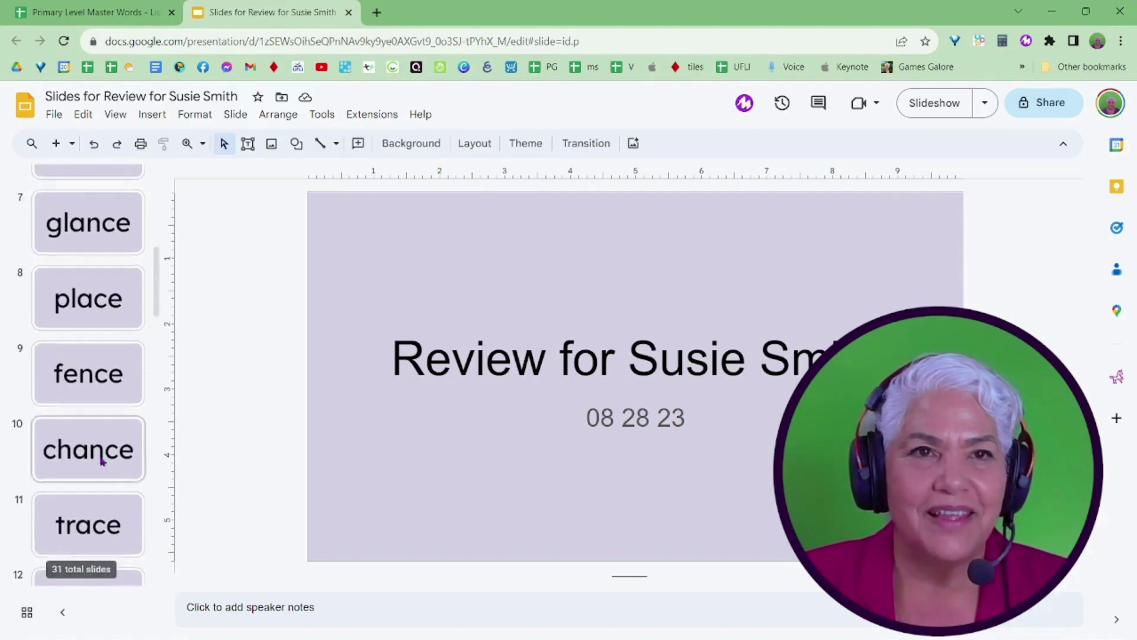
Return to the master word spreadsheet in Google Sheets and set the number of Ending Soft c words to include to 15.
left_click(85, 17)
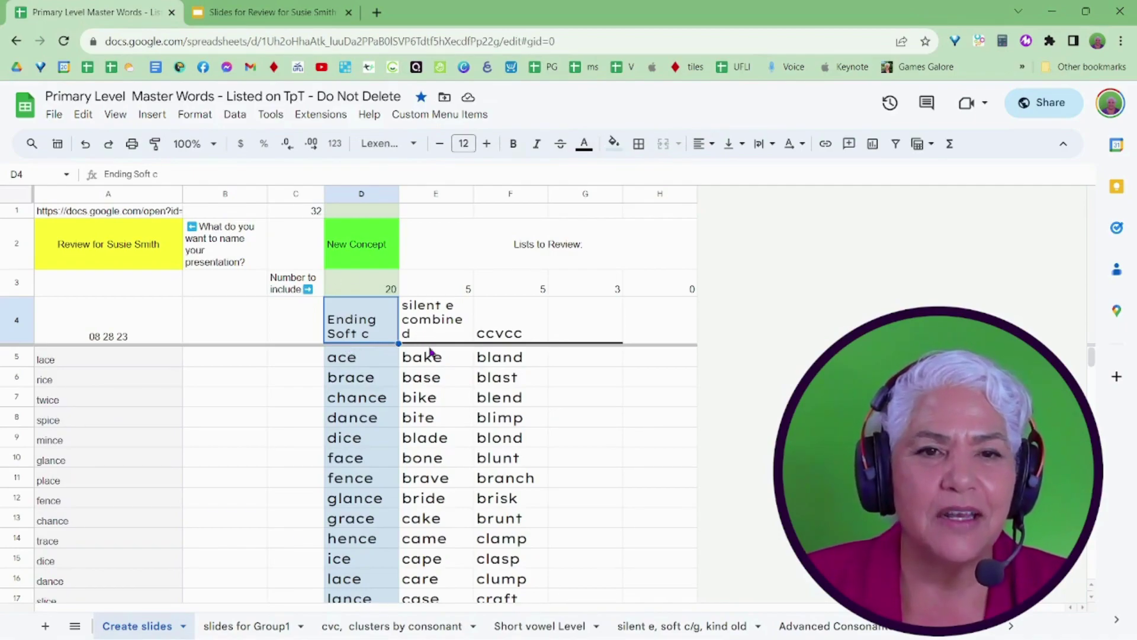
left_click(373, 291)
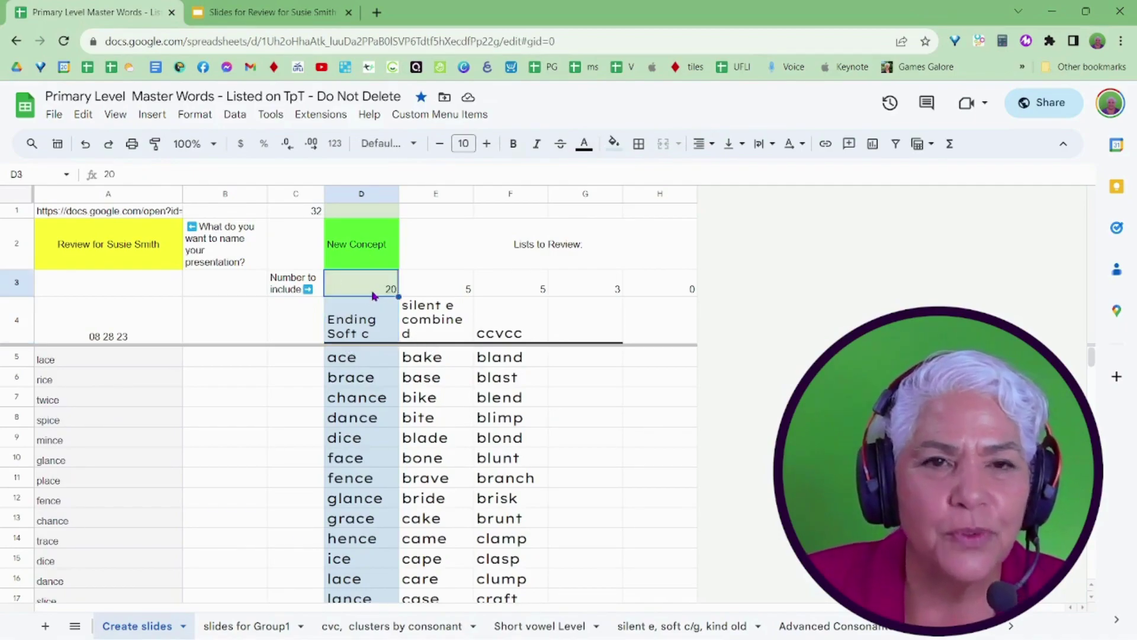
type("1")
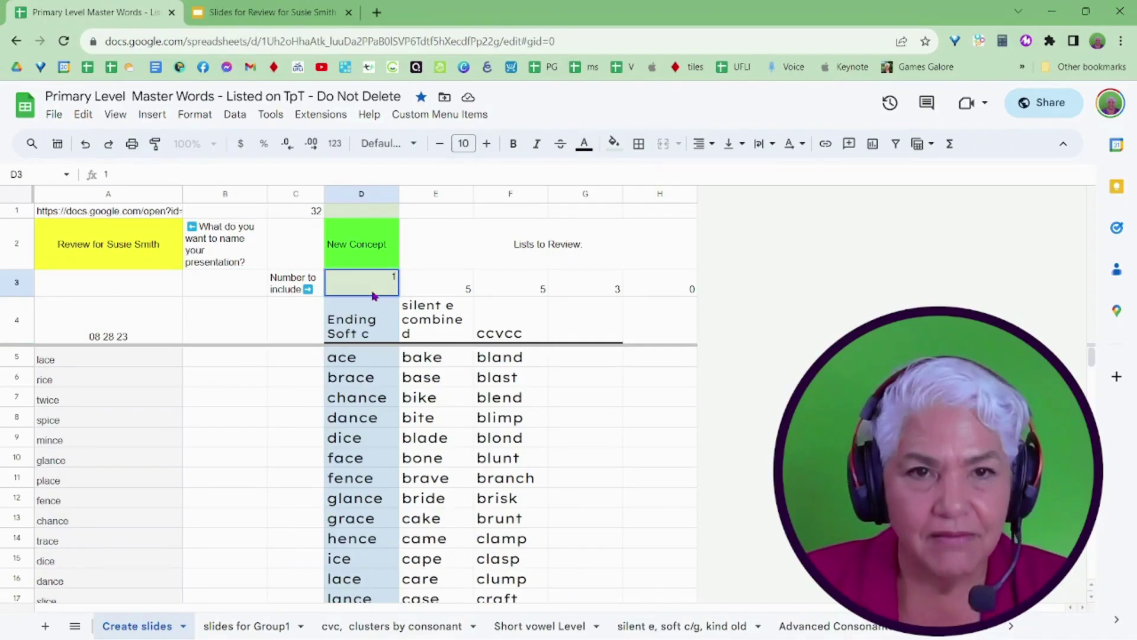
type("5")
left_click(449, 418)
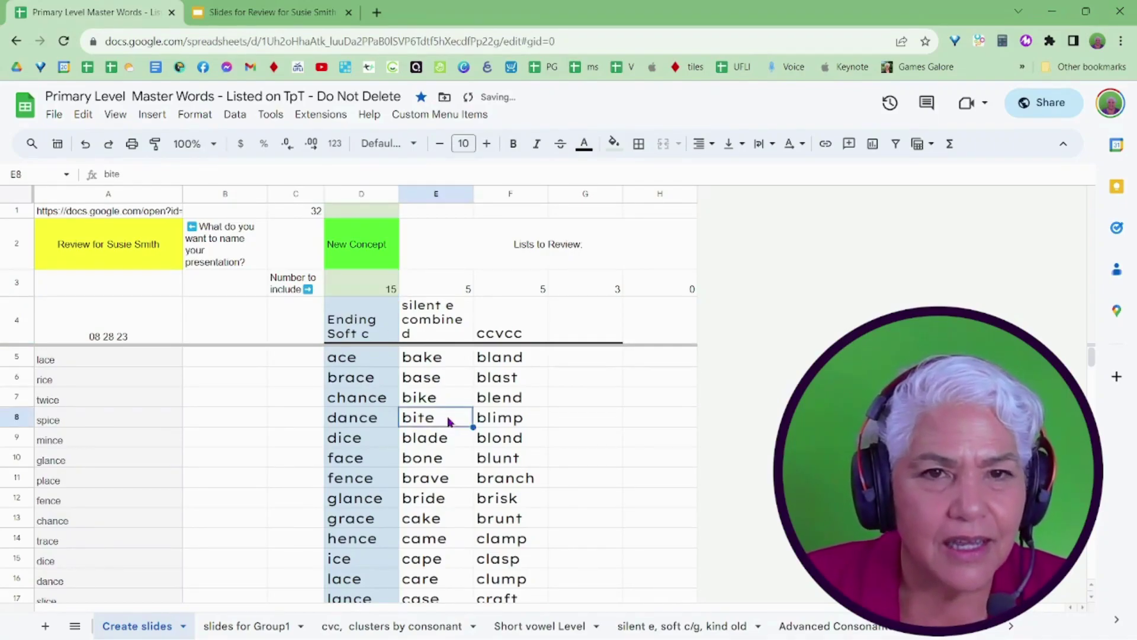
Set the number of words to include from the silent e combined review list to 10.
left_click(463, 291)
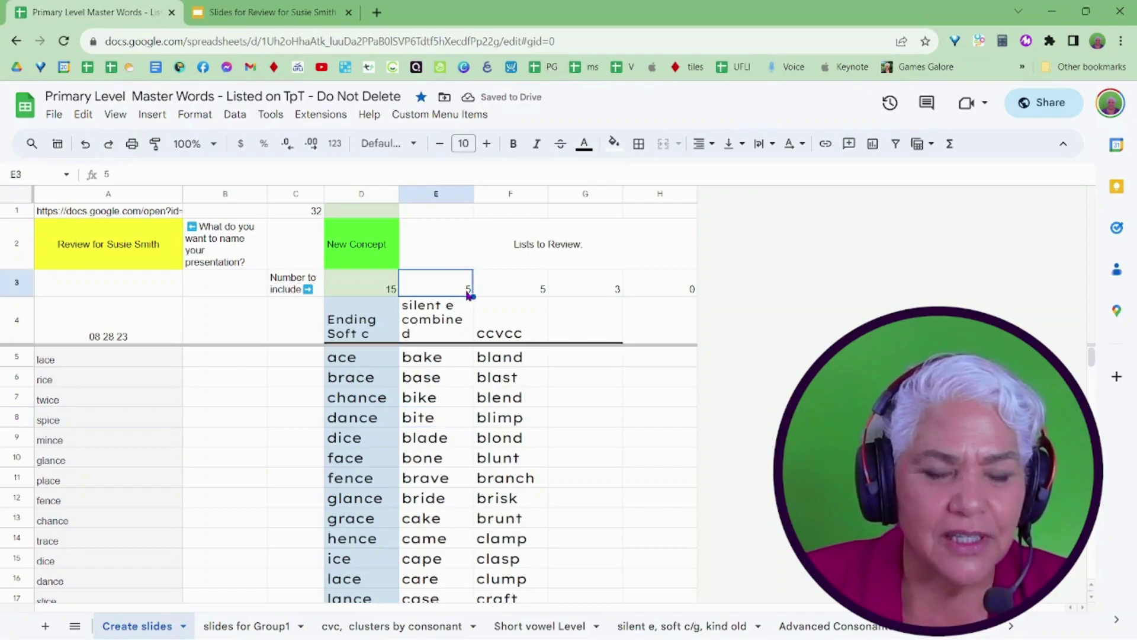
key("Delete")
type("10")
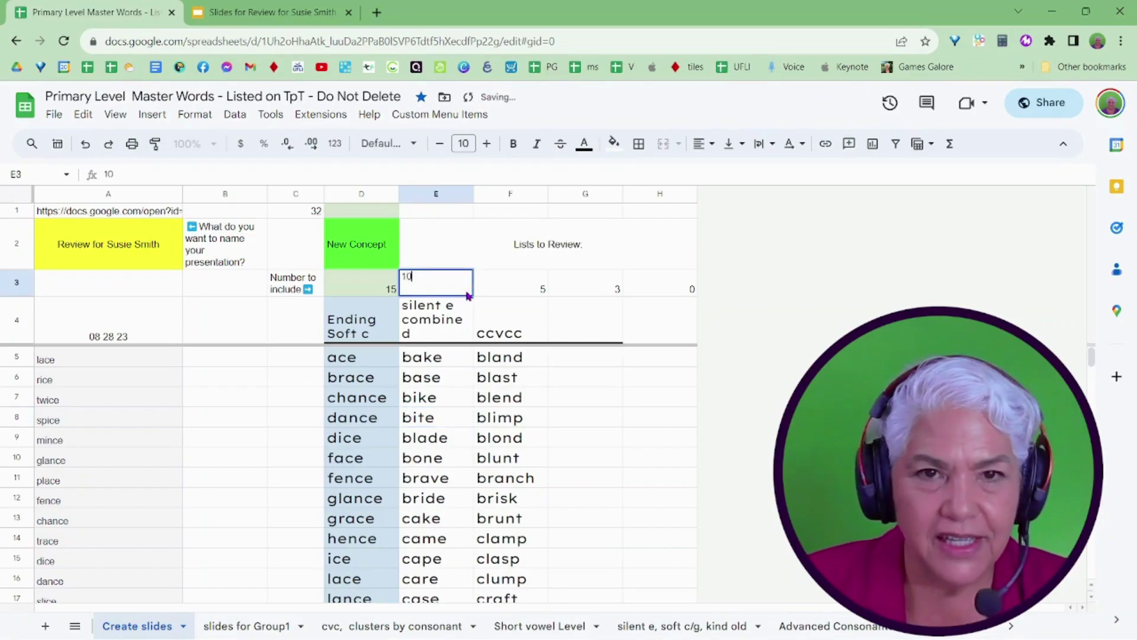
left_click(461, 384)
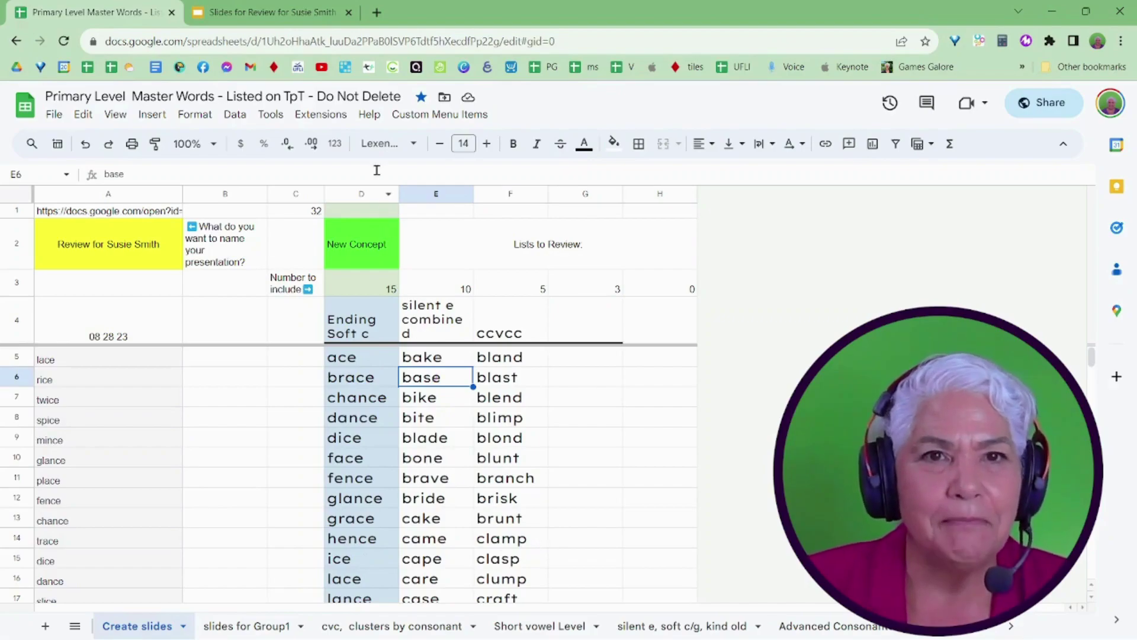
Update the review deck with the new word counts using Create or Update Slides.
left_click(432, 115)
left_click(453, 165)
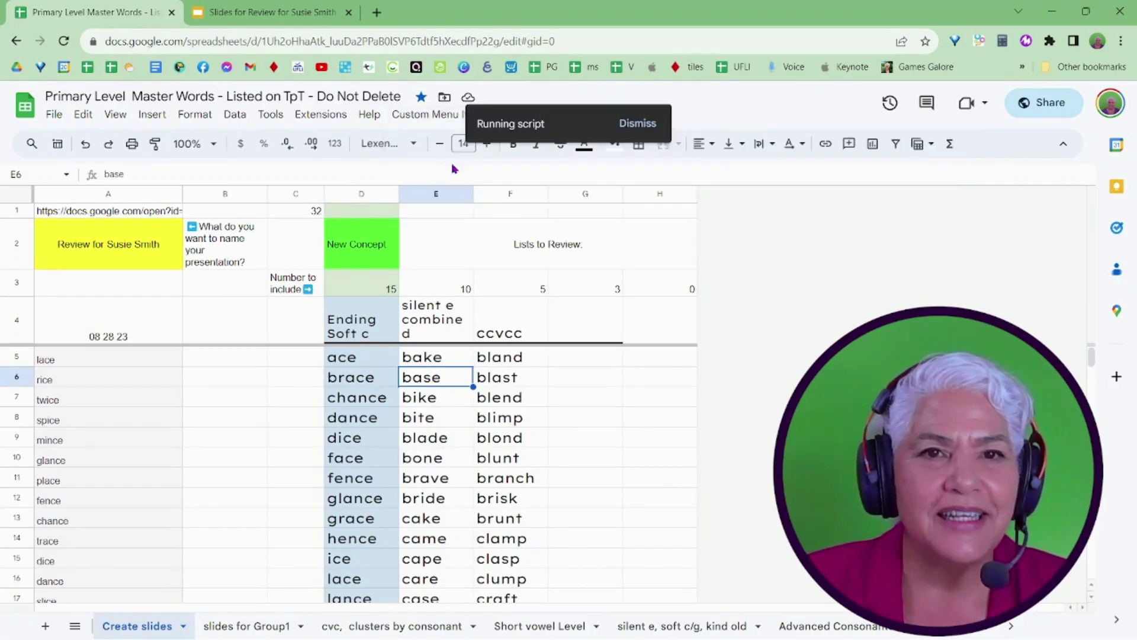
left_click(767, 396)
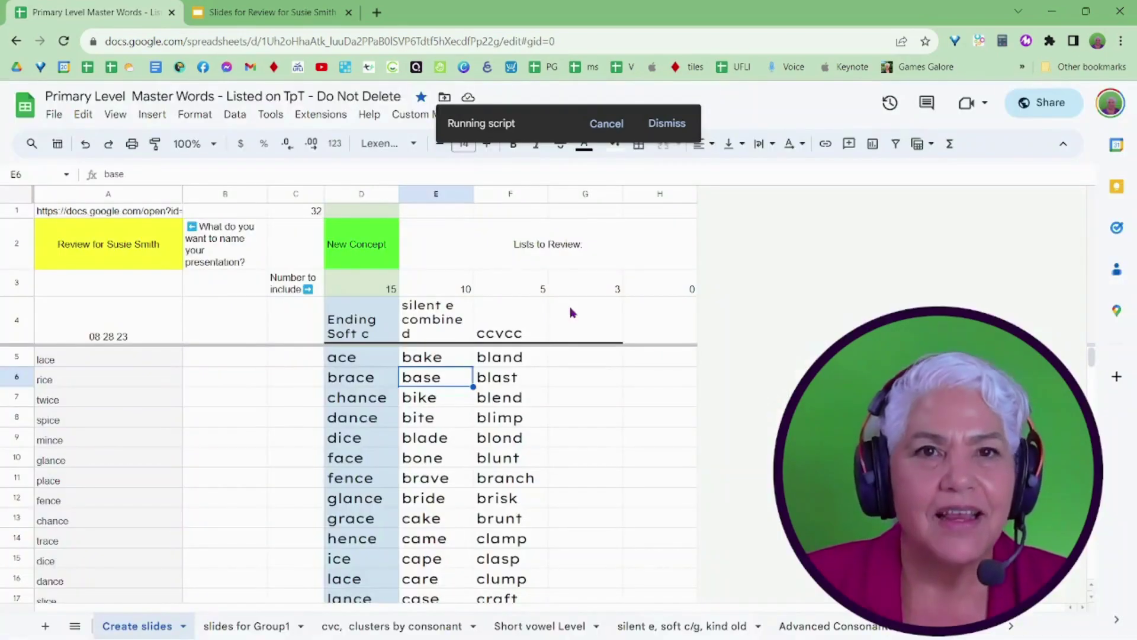
Switch to the student's review deck and examine its new concept words and the mix of review words across all slides.
left_click(303, 21)
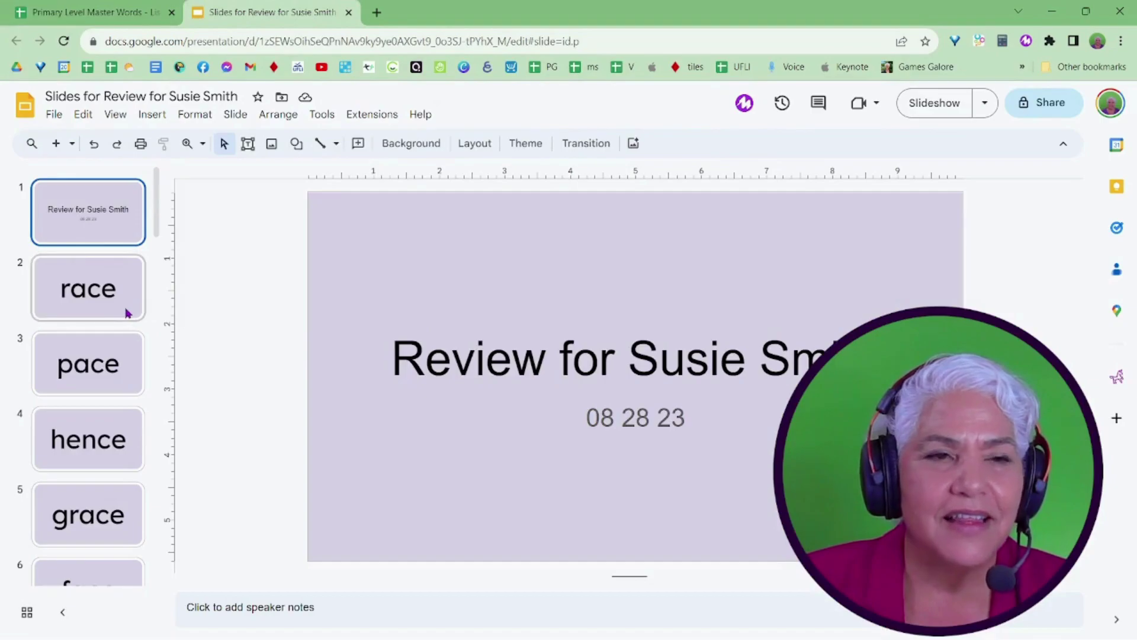
scroll(125, 312, "down", 10)
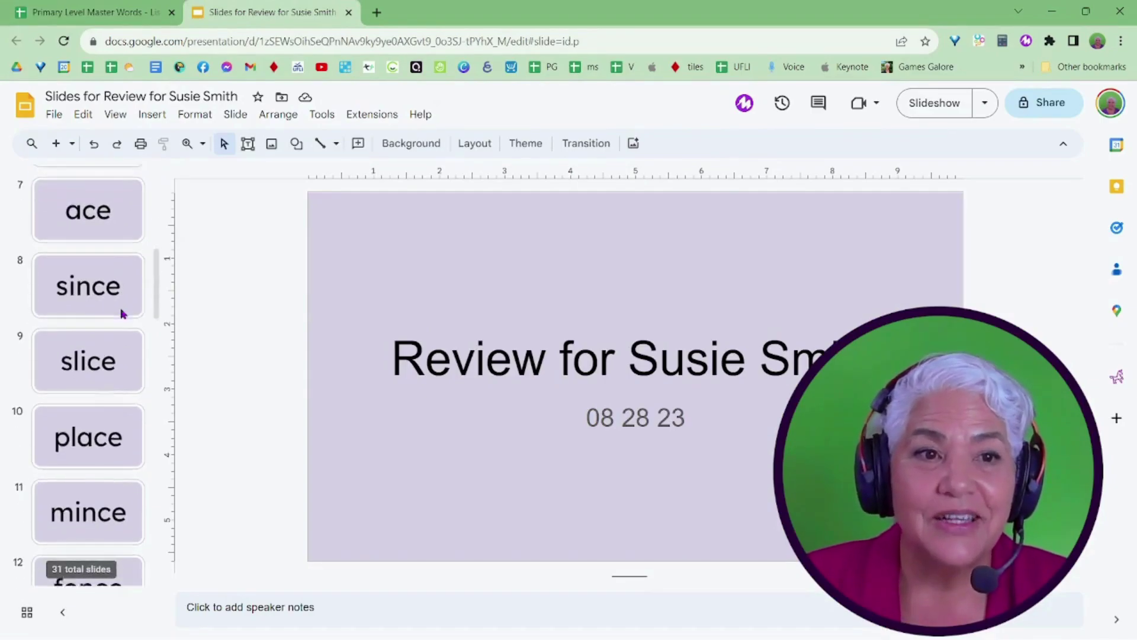
scroll(122, 314, "down", 2)
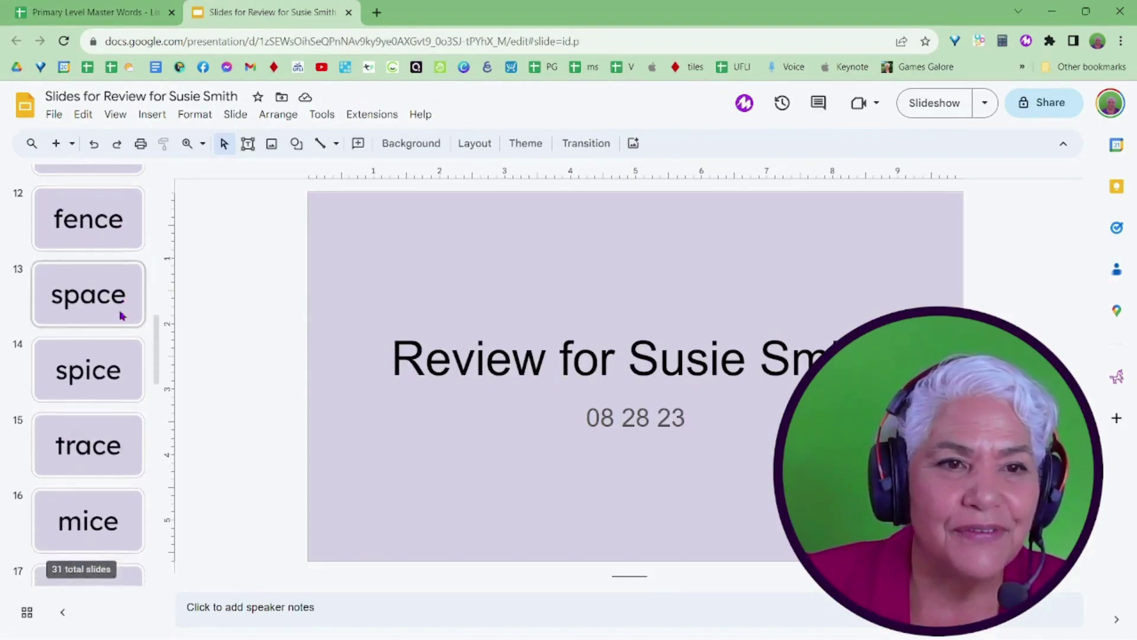
scroll(112, 311, "up", 1)
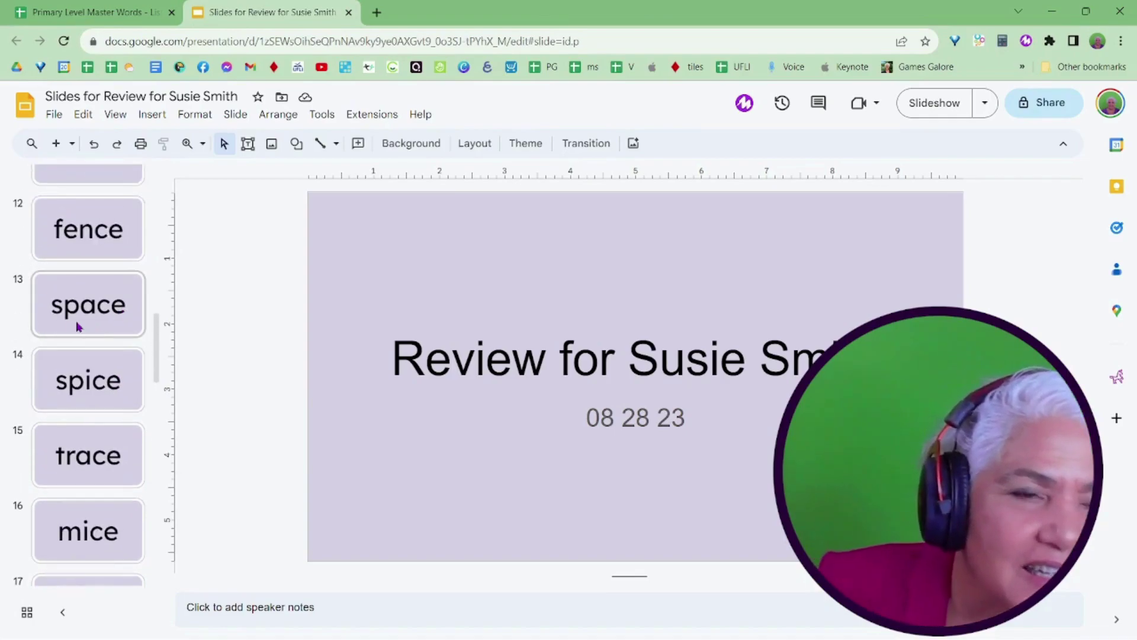
scroll(77, 326, "down", 6)
scroll(95, 449, "down", 3)
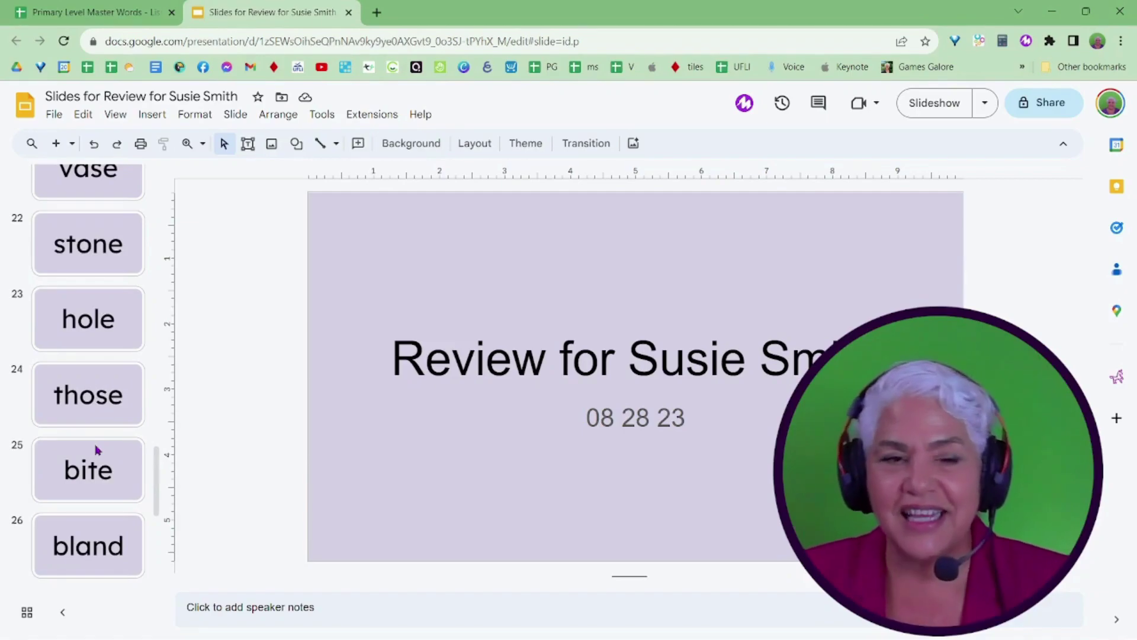
scroll(95, 452, "down", 5)
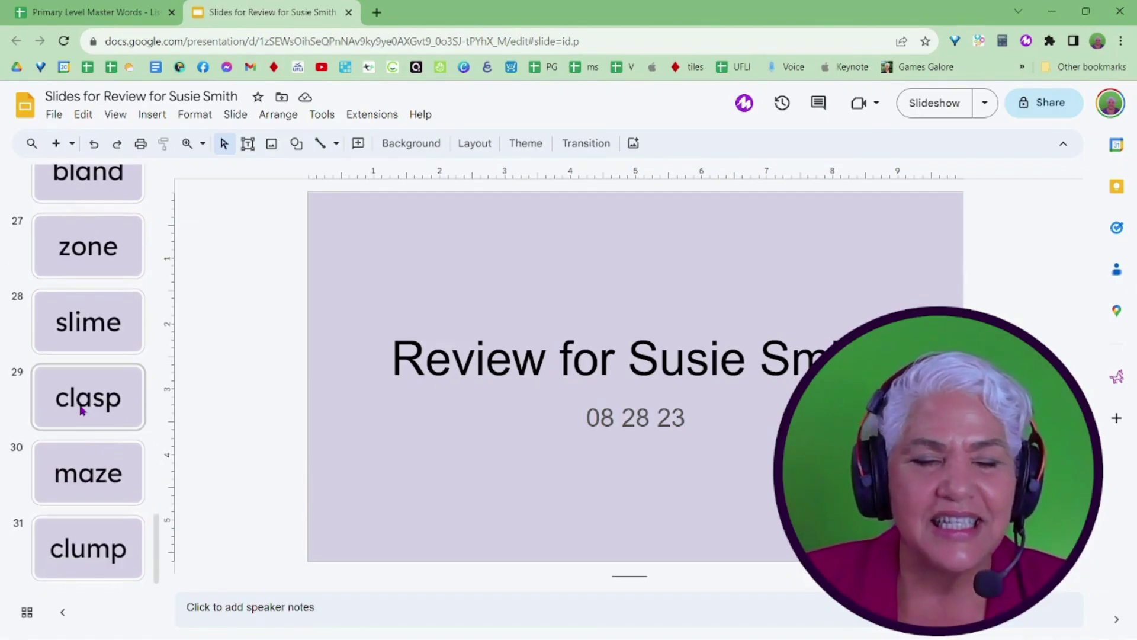
scroll(90, 454, "up", 15)
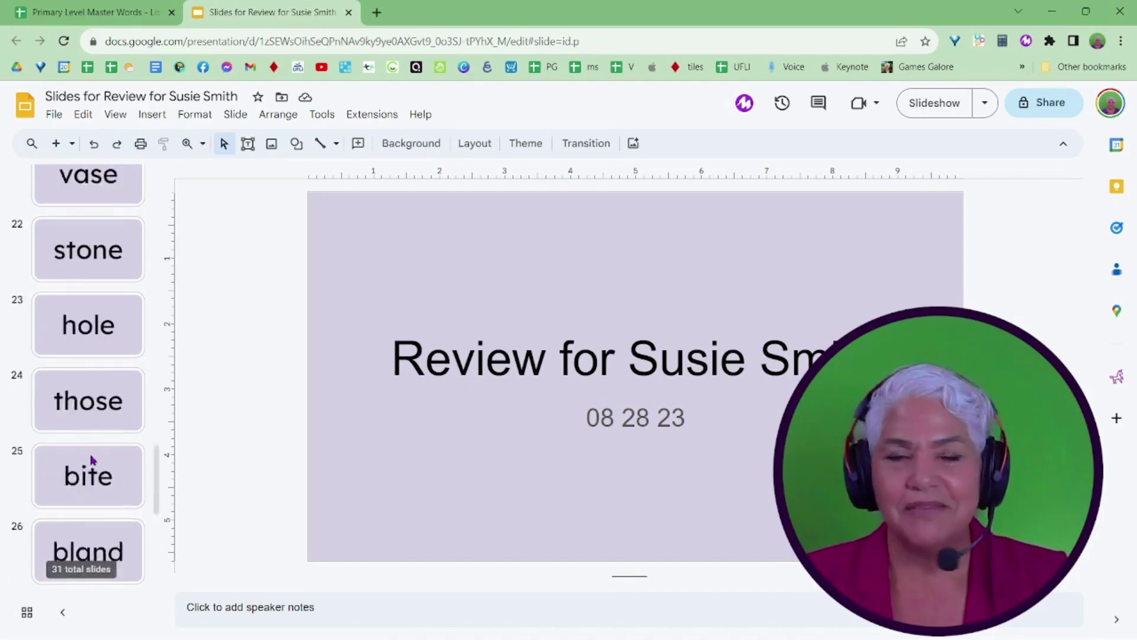
scroll(90, 454, "up", 5)
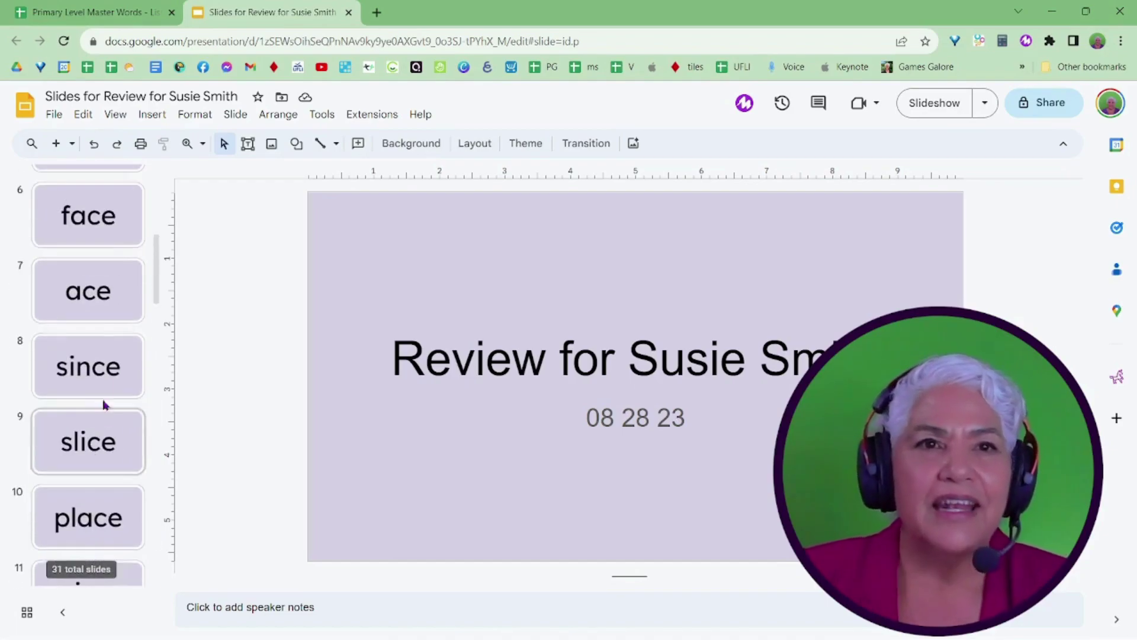
Switch back to the master word spreadsheet and select the empty list heading cell G4 beside ccvcc.
left_click(110, 19)
left_click(582, 338)
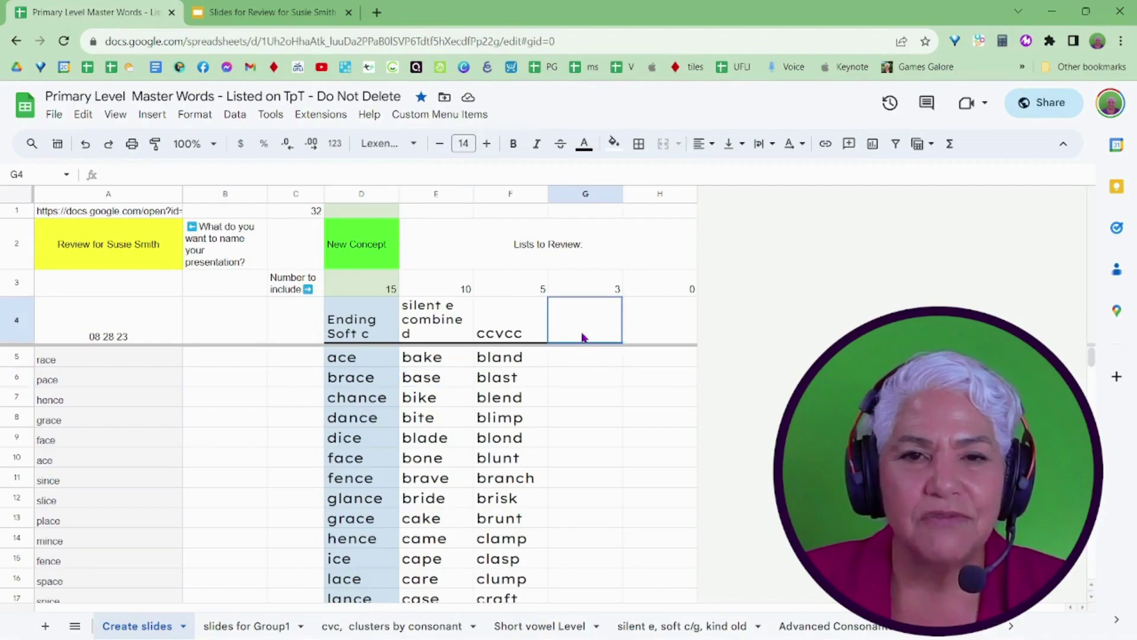